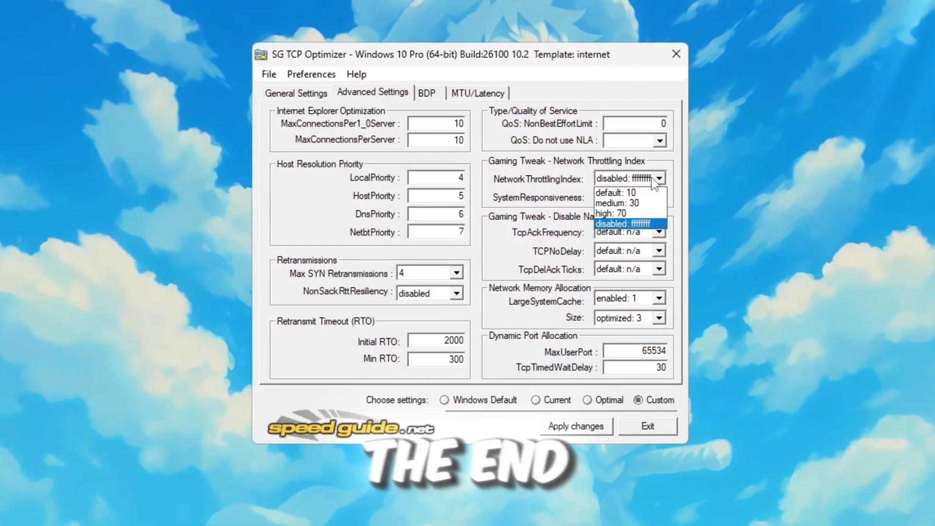
left_click(655, 183)
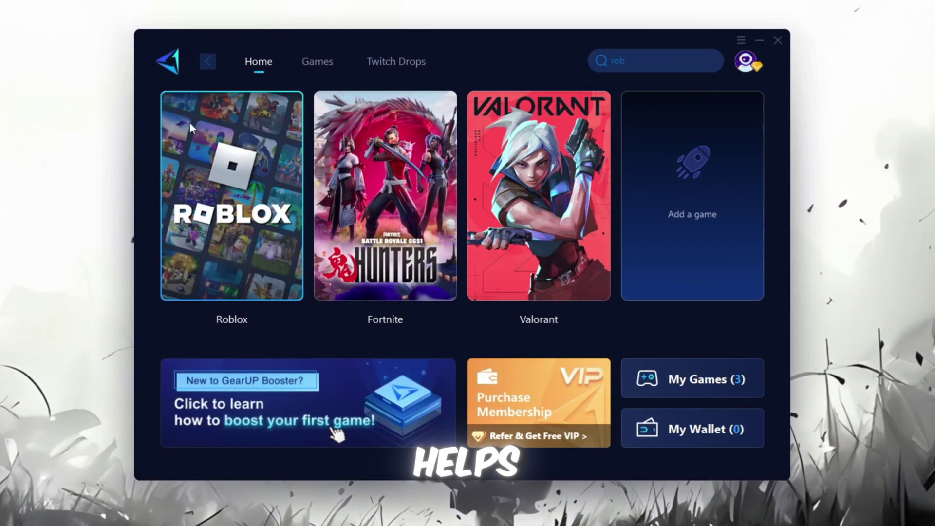
left_click(226, 283)
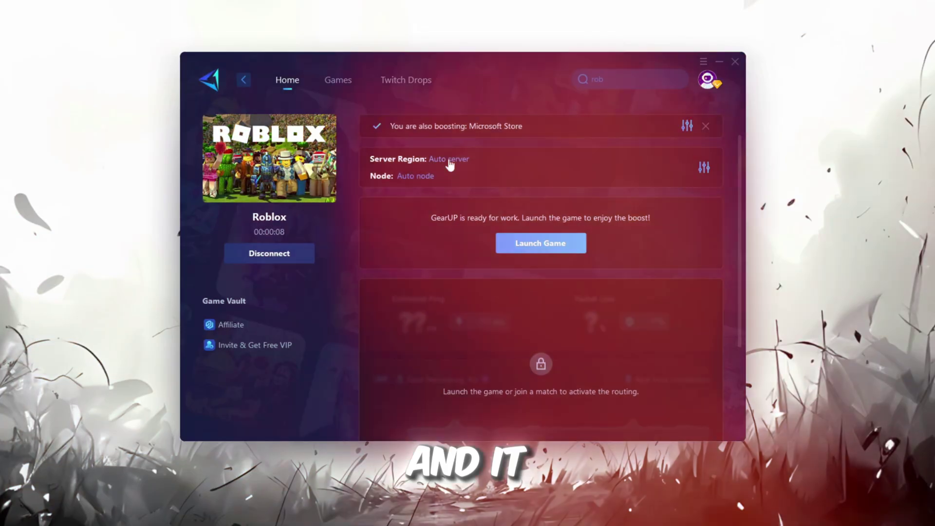
left_click(439, 156)
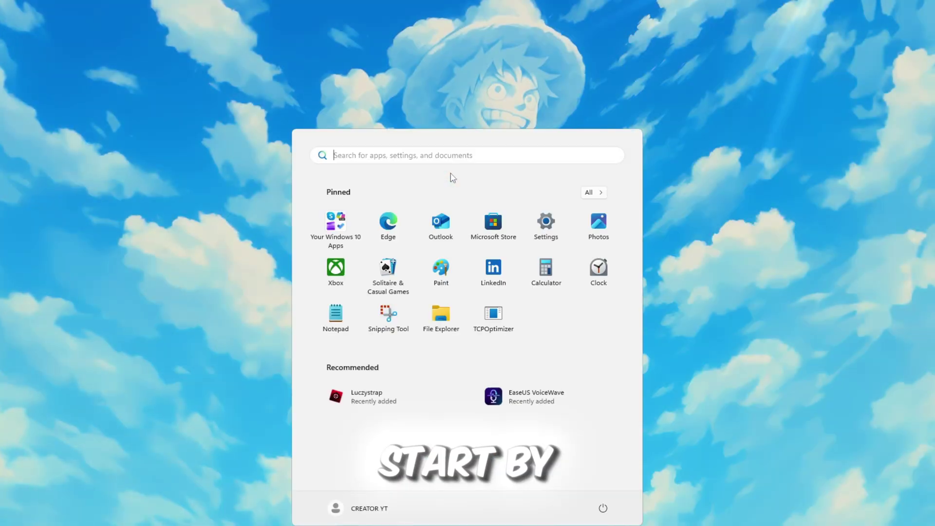
Step: Open Device Manager and expand the Network adapters category
type("Device Manager")
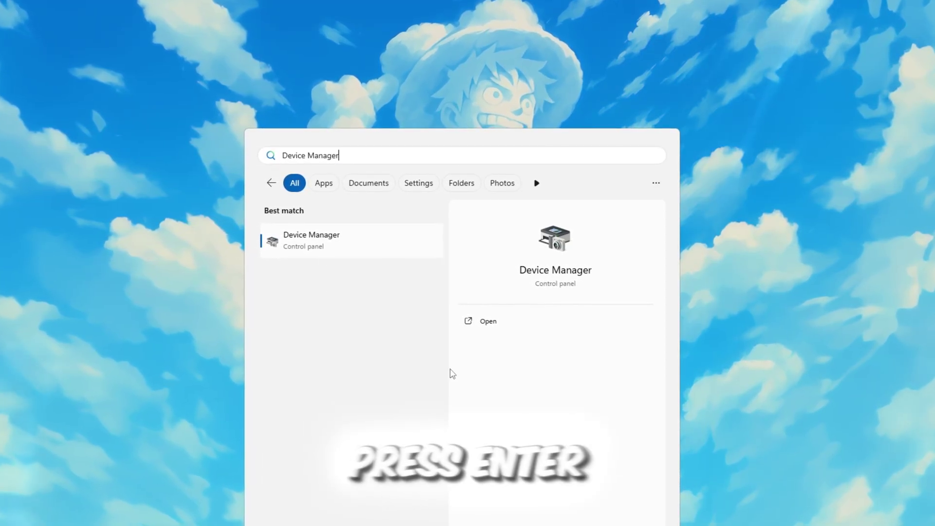
key("Return")
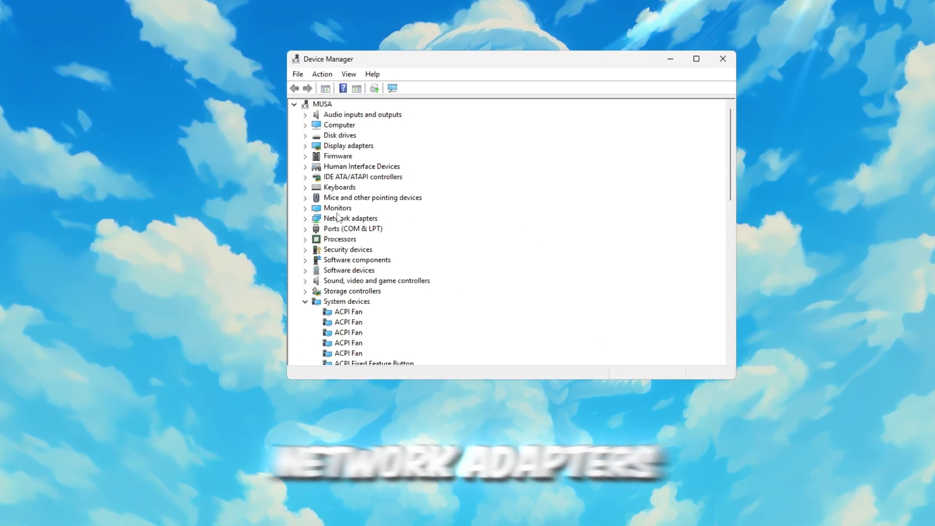
left_click(304, 219)
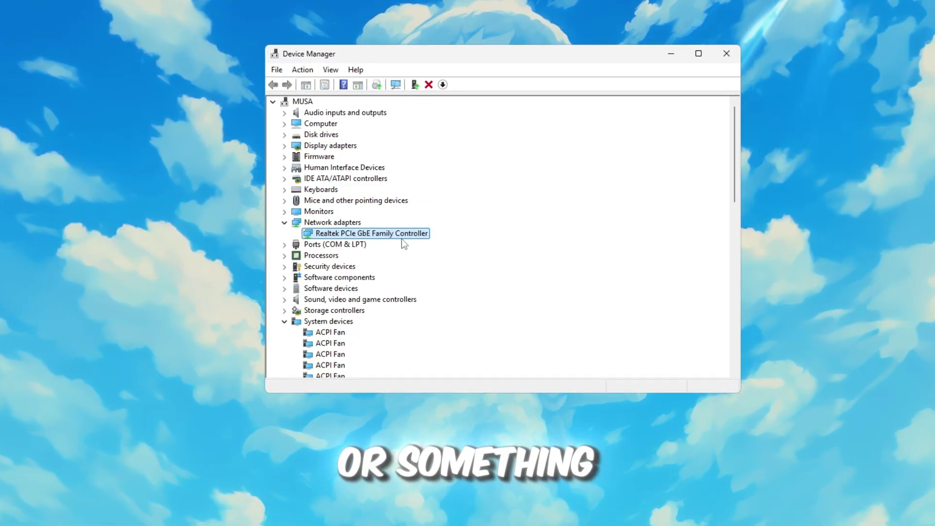
Step: Run an automatic driver update search for the Realtek PCIe GbE Family Controller and close the update wizard
right_click(385, 235)
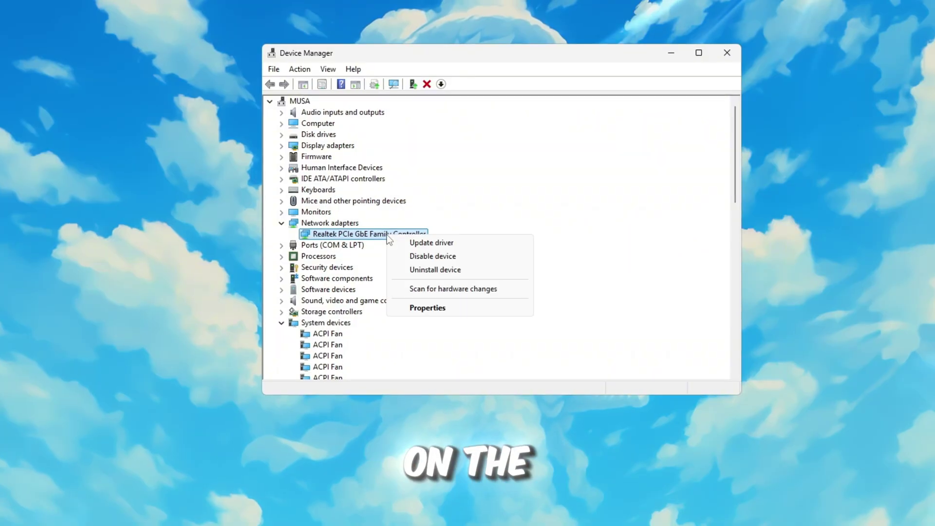
left_click(441, 242)
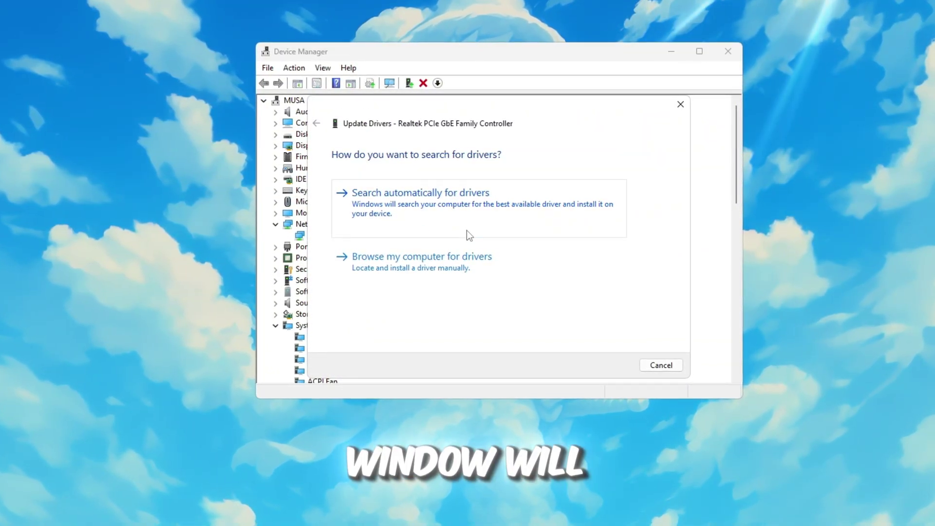
left_click(428, 218)
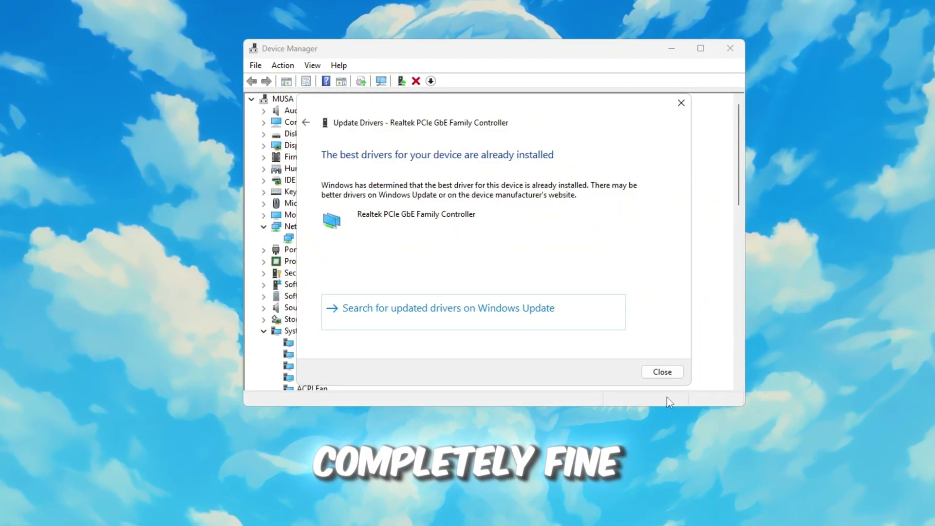
left_click(664, 373)
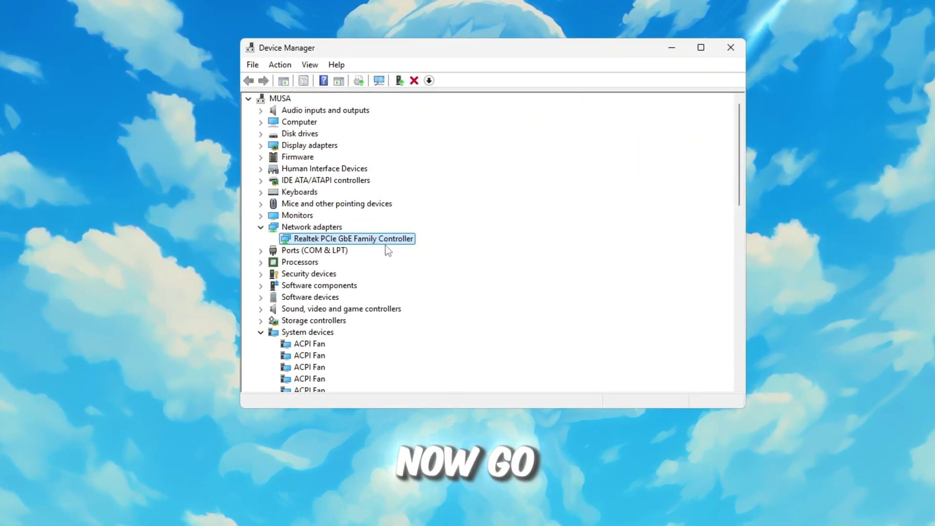
Step: Open the Realtek PCIe GbE Family Controller's properties and show its power management settings
right_click(312, 241)
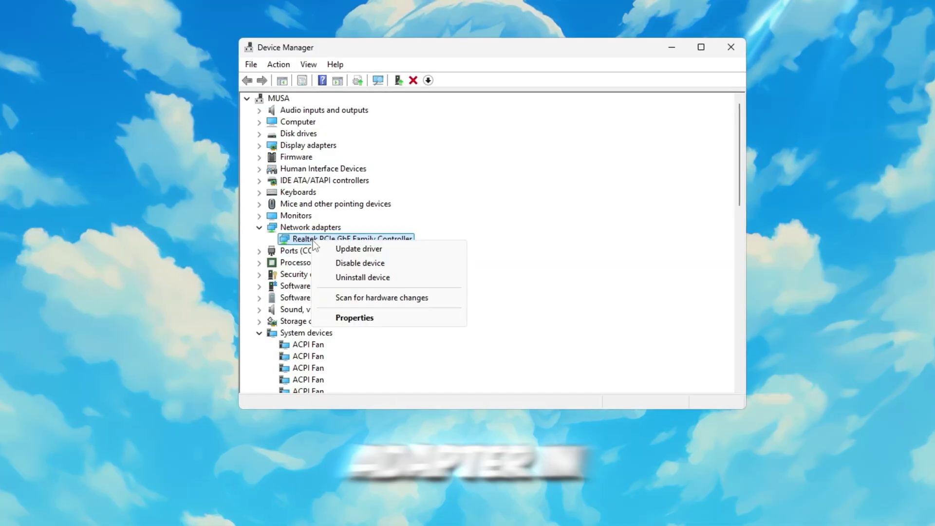
left_click(361, 322)
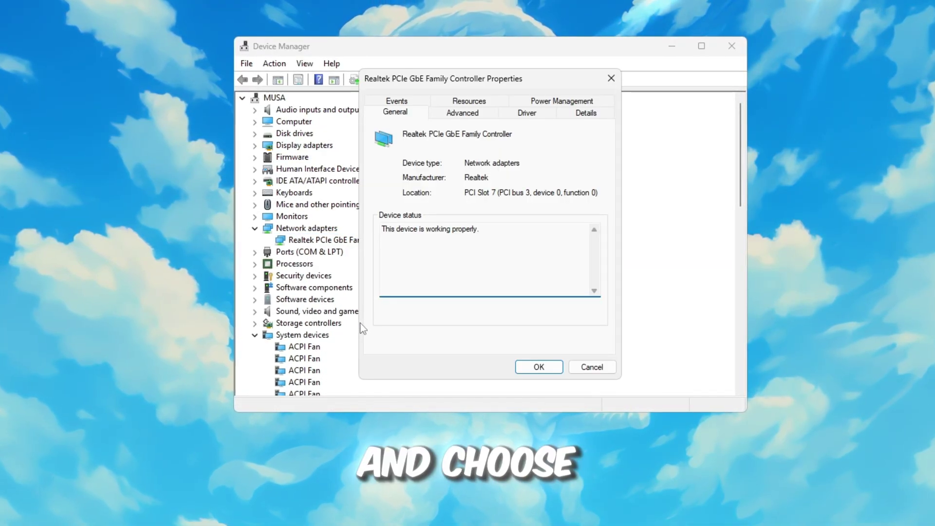
left_click(587, 103)
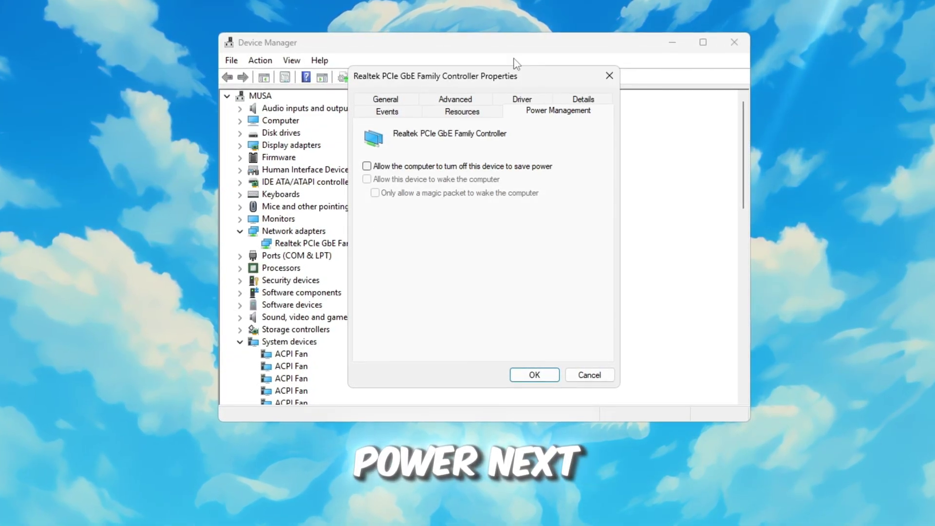
Step: Set the network adapter's Speed & Duplex property to 1.0 Gbps Full Duplex
left_click(480, 100)
scroll(414, 200, "down", 5)
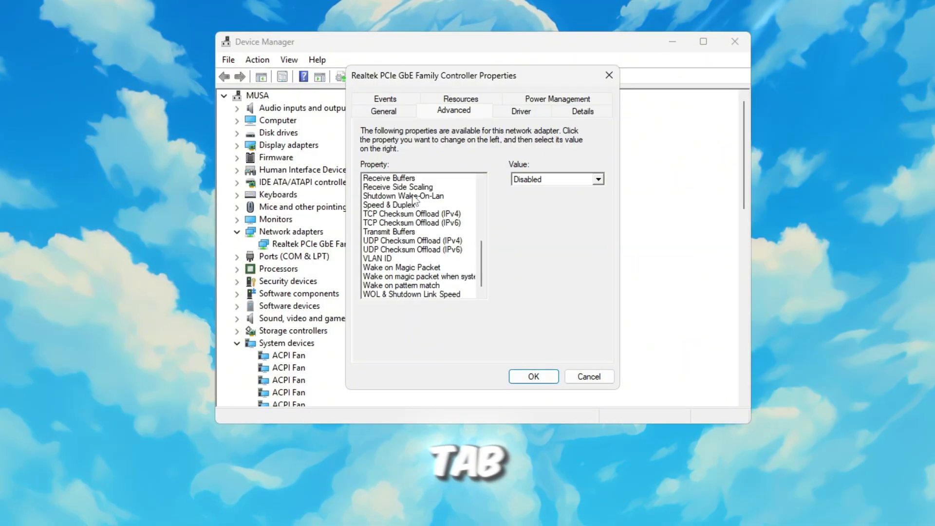
left_click(382, 205)
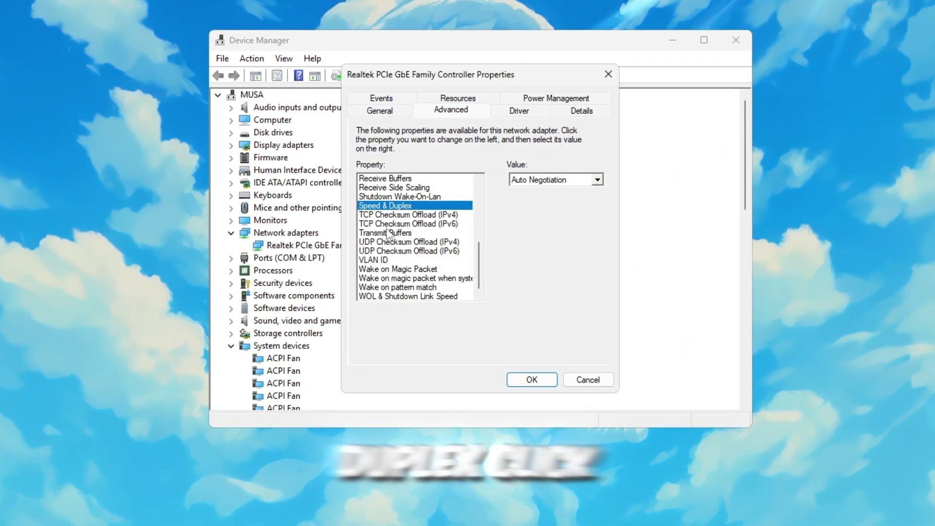
left_click(598, 180)
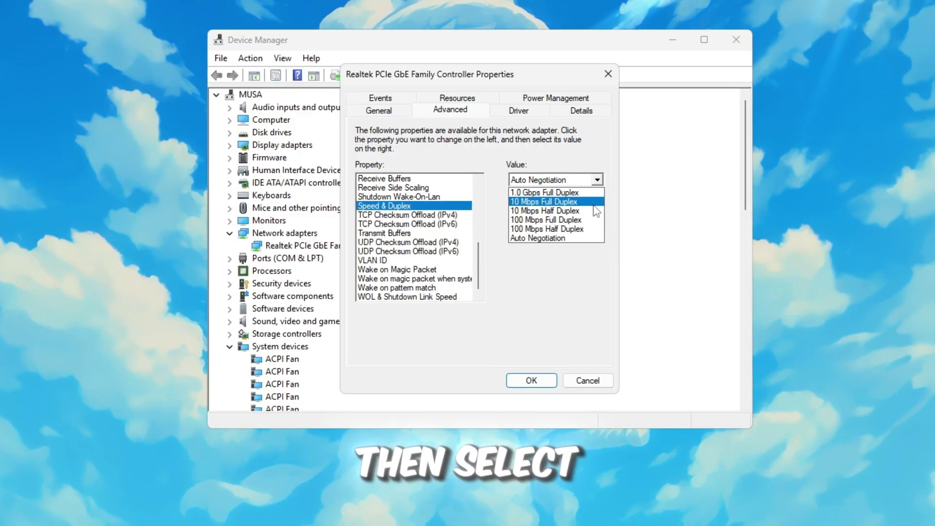
left_click(560, 192)
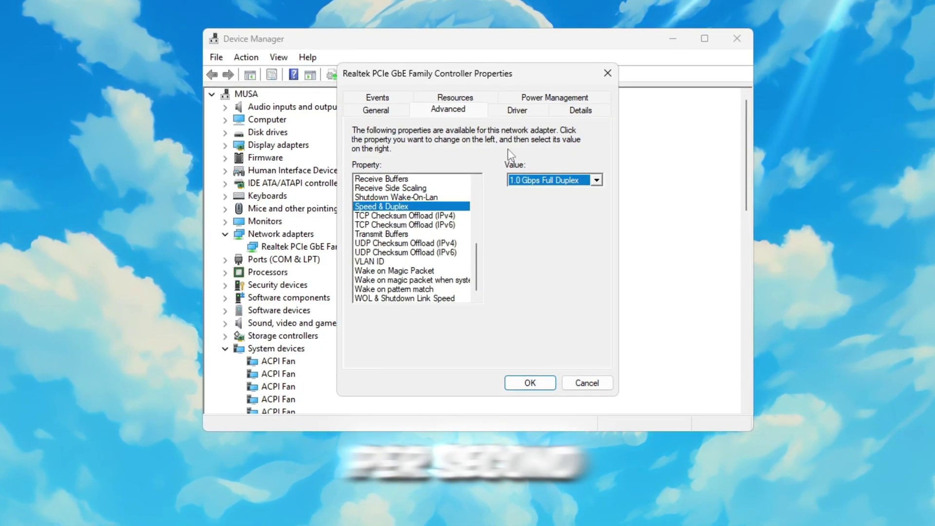
Step: Set the adapter's Speed & Duplex property to Auto Negotiation and confirm the properties
left_click(546, 180)
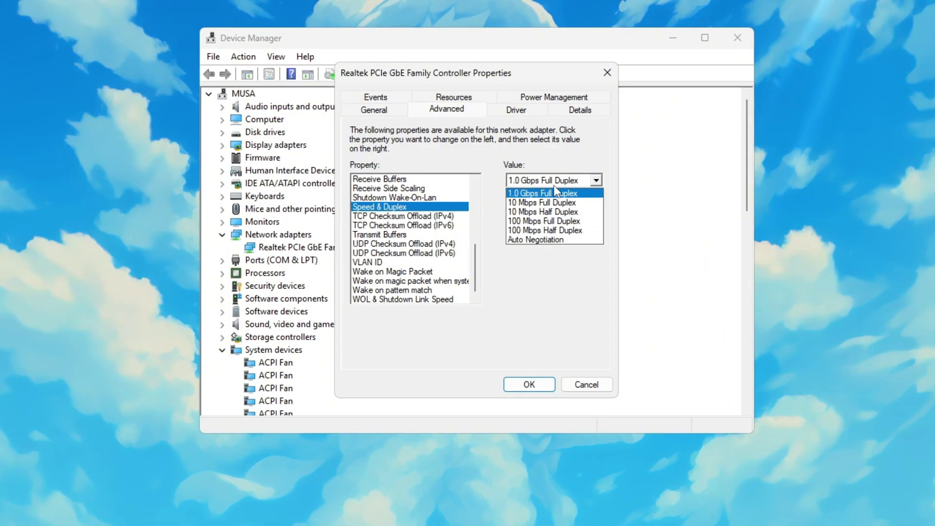
left_click(537, 241)
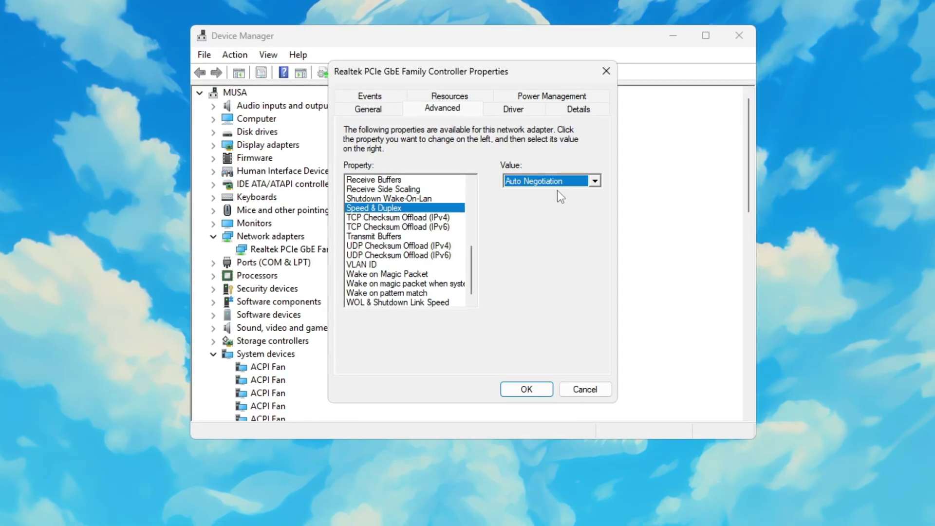
left_click(507, 394)
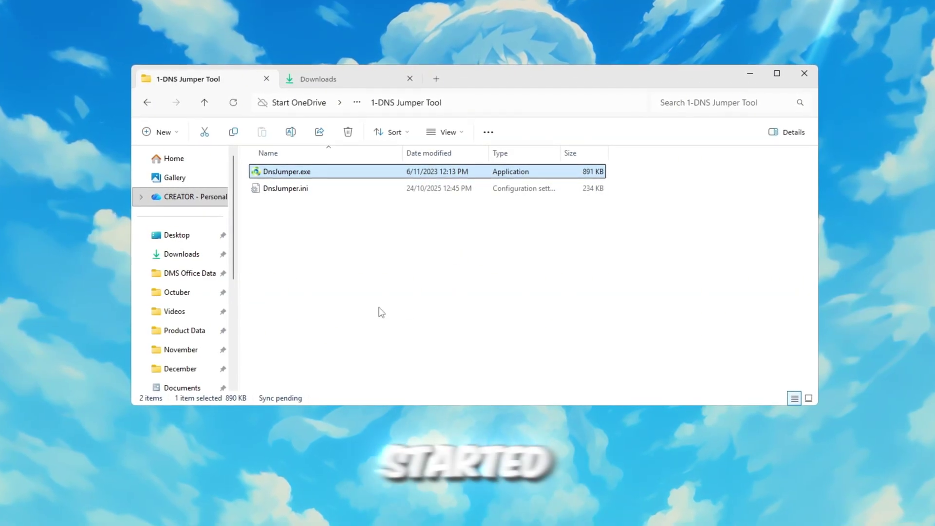
Step: Run DnsJumper.exe as administrator, with its folder window minimized and the DNS Jumper window moved clear
right_click(349, 177)
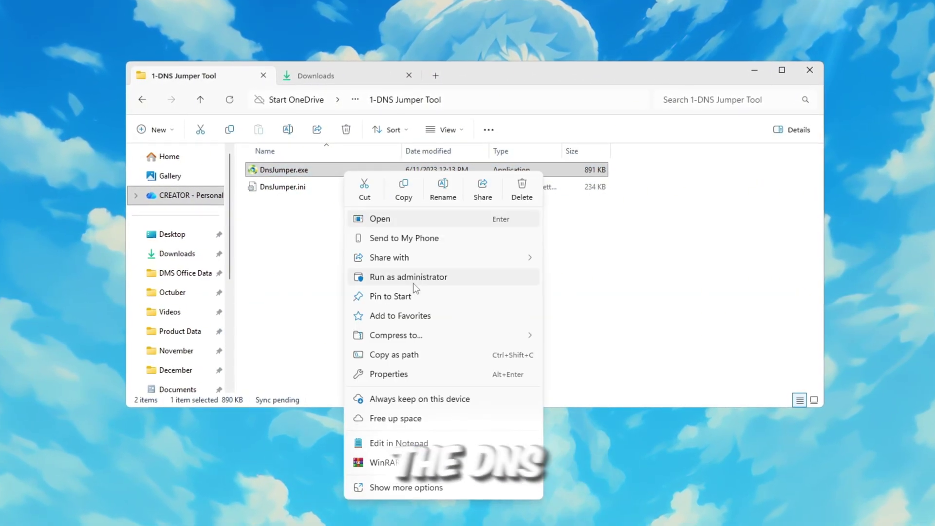
left_click(413, 282)
left_click(445, 381)
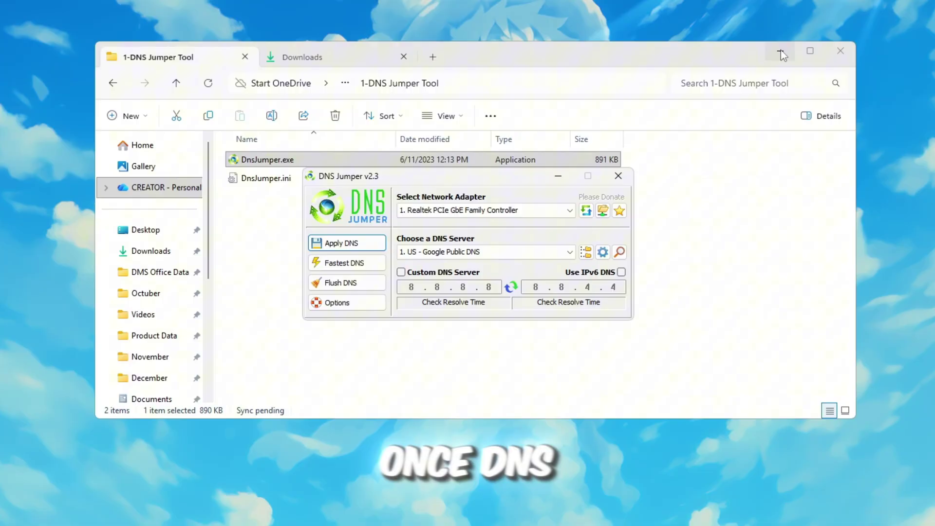
left_click(781, 53)
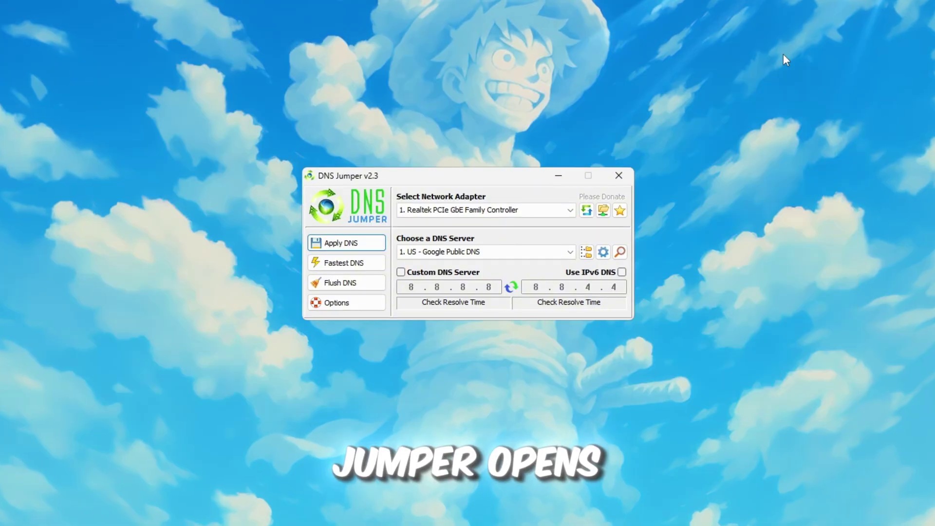
left_click_drag(471, 175, 489, 96)
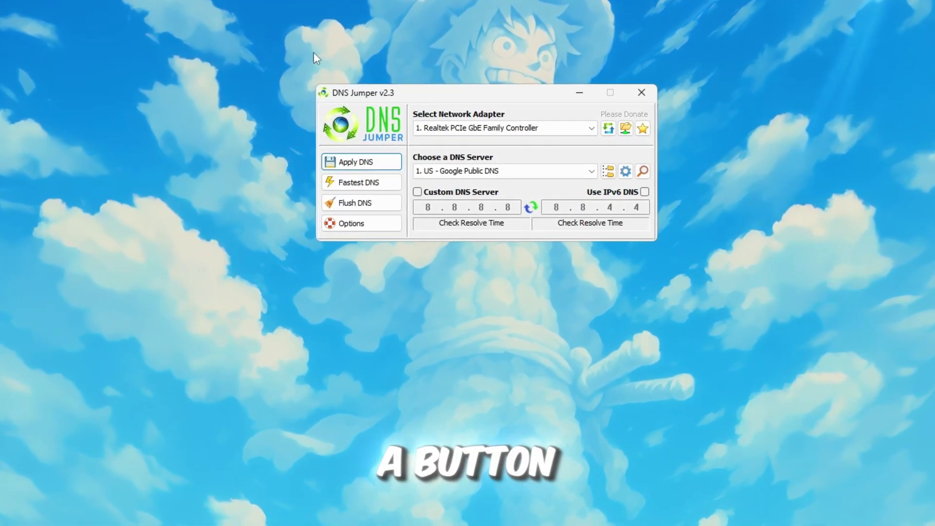
Step: Test the listed servers for the fastest DNS, apply Cloudflare 1.1.1.1 and 1.0.0.1, and close the test window
left_click(358, 182)
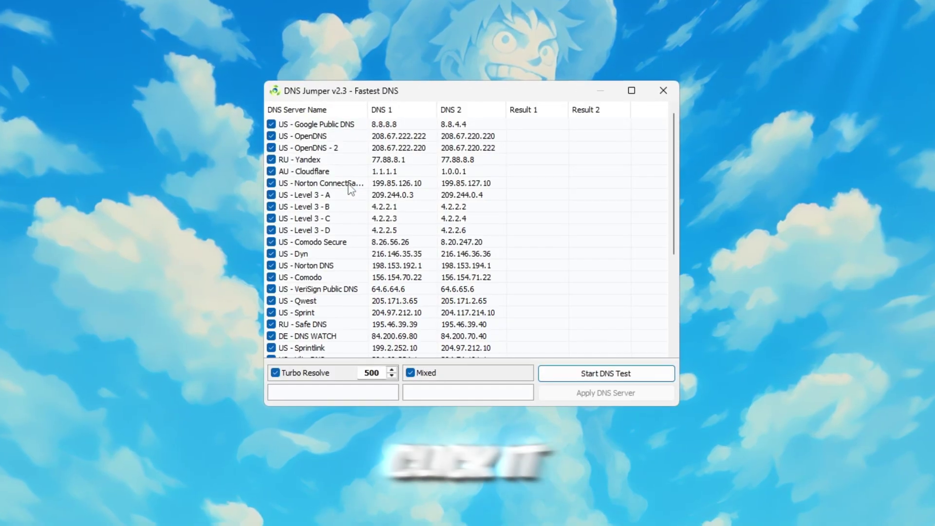
left_click(615, 377)
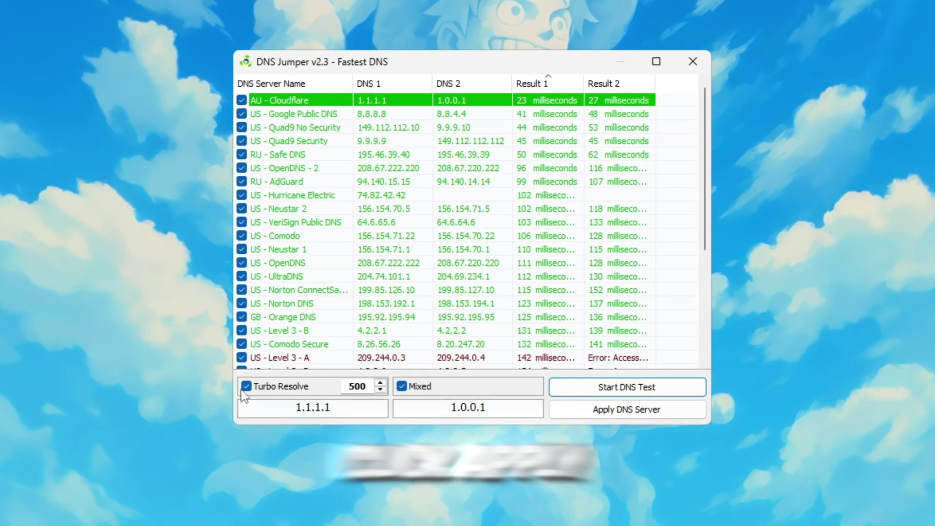
left_click(621, 412)
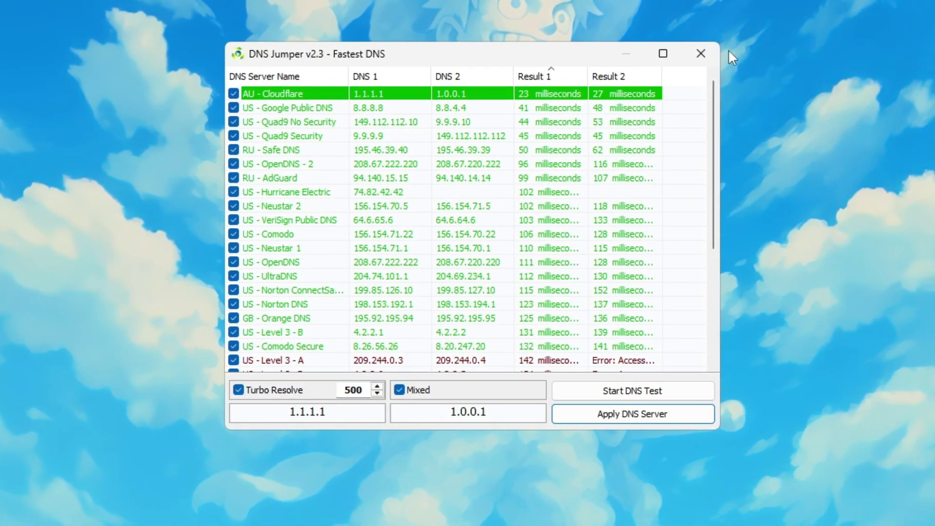
left_click(701, 52)
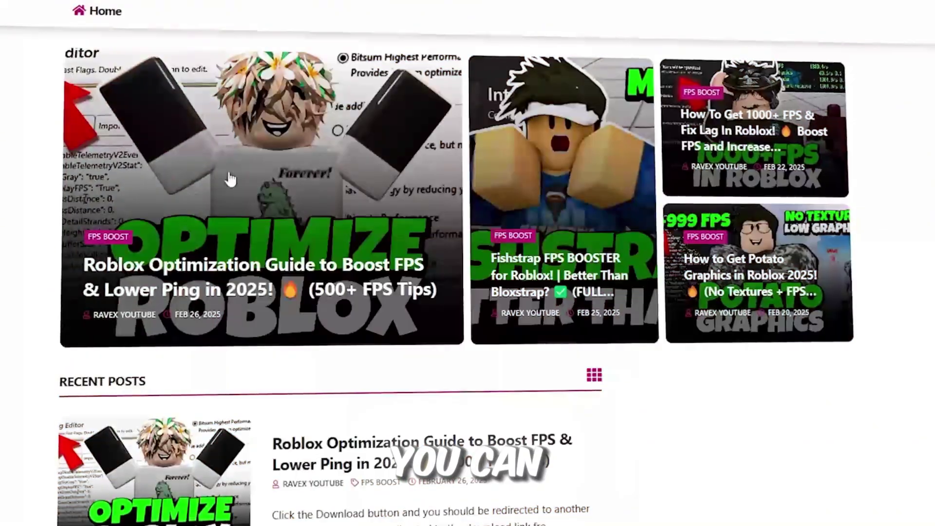
scroll(467, 264, "down", 10)
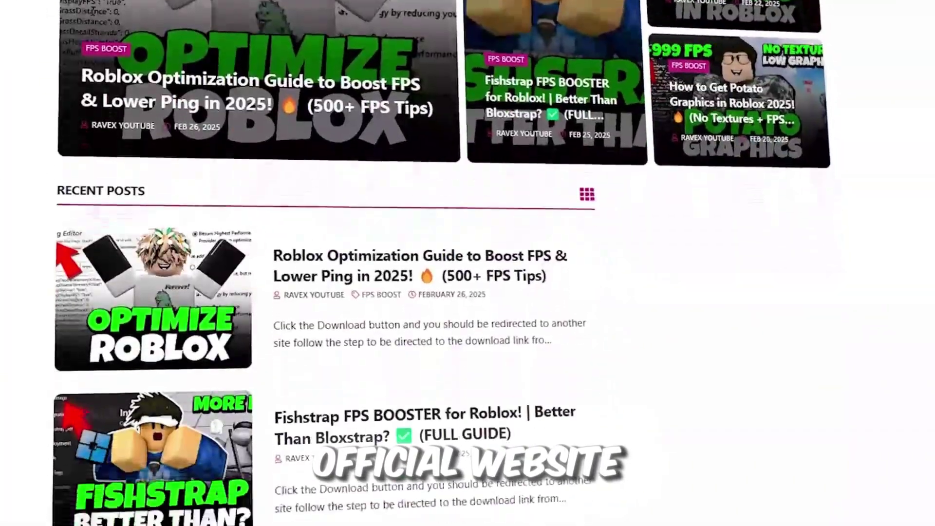
scroll(468, 263, "down", 3)
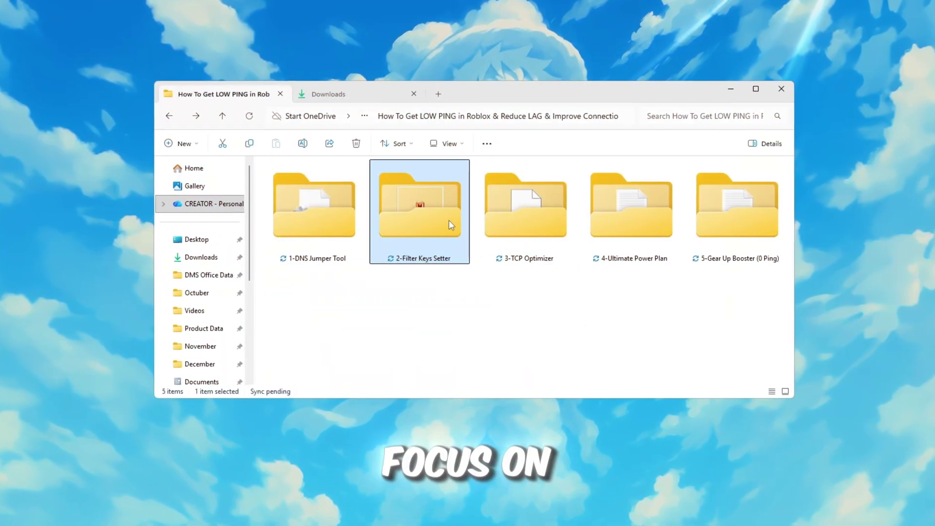
Step: Launch FilterKeysSetter.exe from the 2-Filter Keys Setter folder
double_click(449, 223)
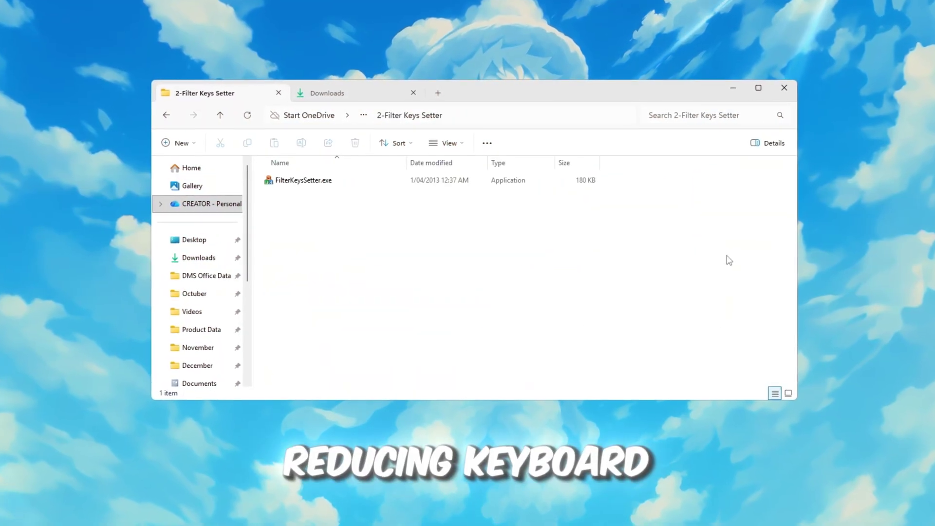
left_click(300, 184)
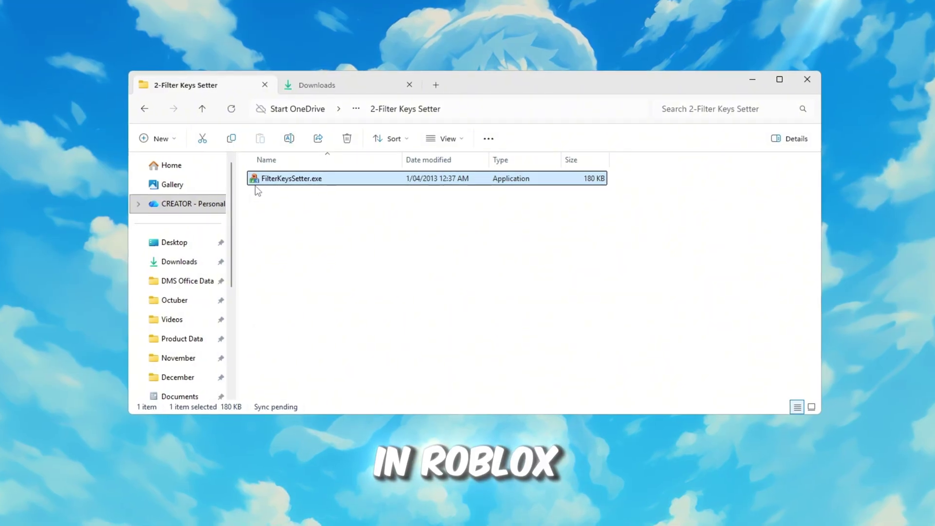
mouse_move(302, 190)
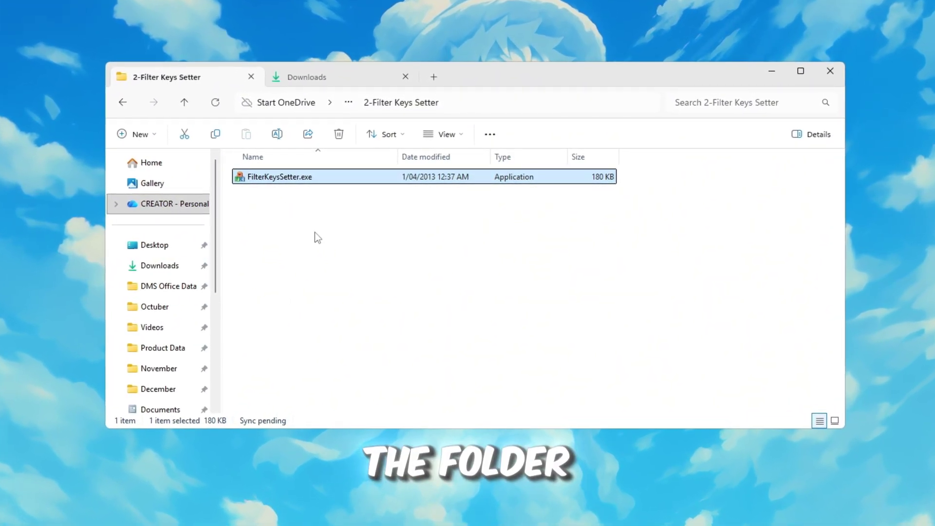
double_click(341, 176)
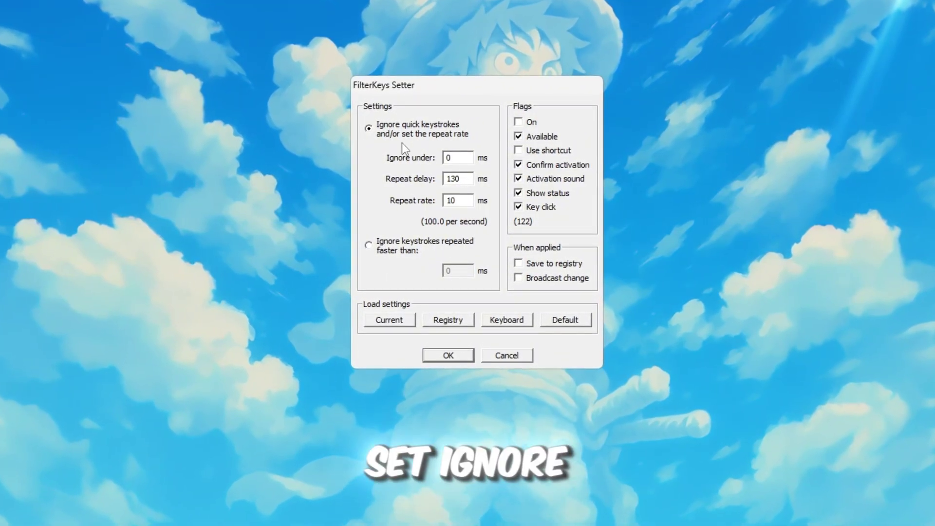
Step: Set FilterKeys to ignore under 0 ms, with repeat delay 130 ms and repeat rate 10 ms, and enable saving to the registry
left_click(424, 166)
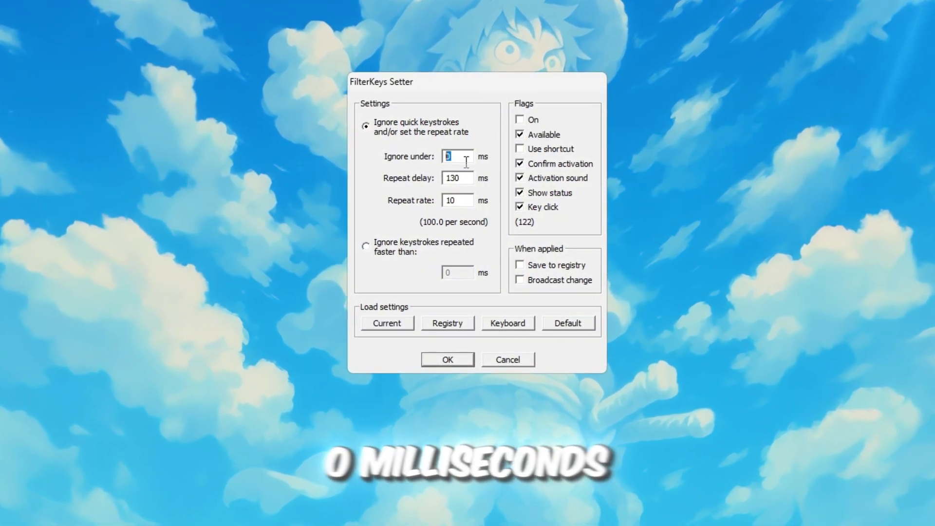
key("Tab")
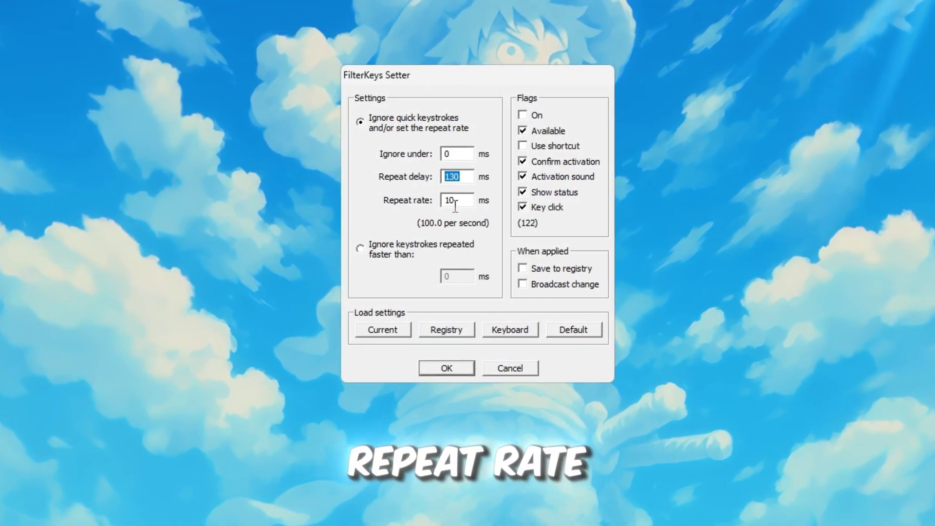
key("Tab")
type("10")
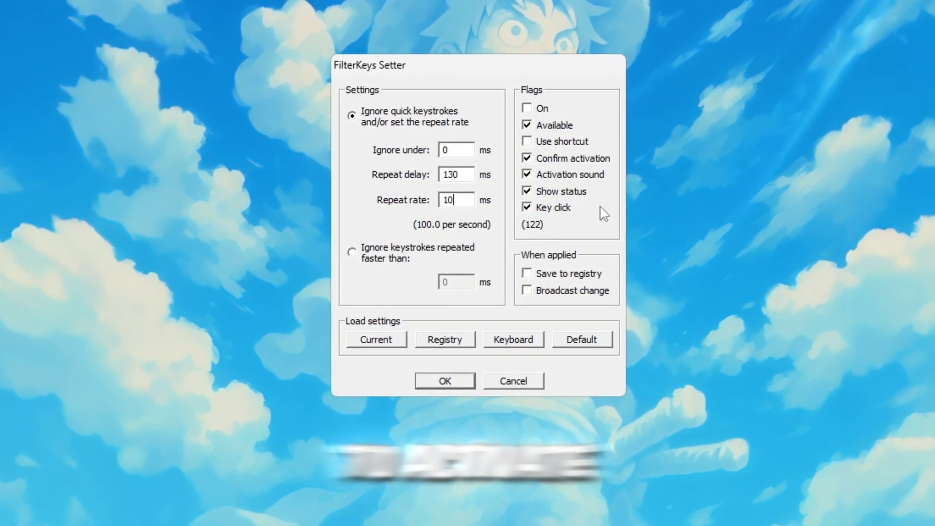
left_click(528, 274)
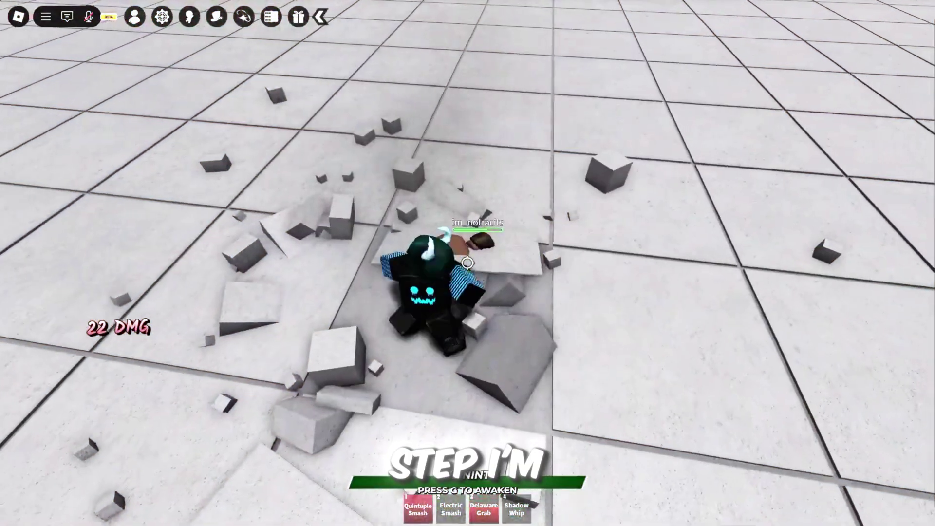
key("1")
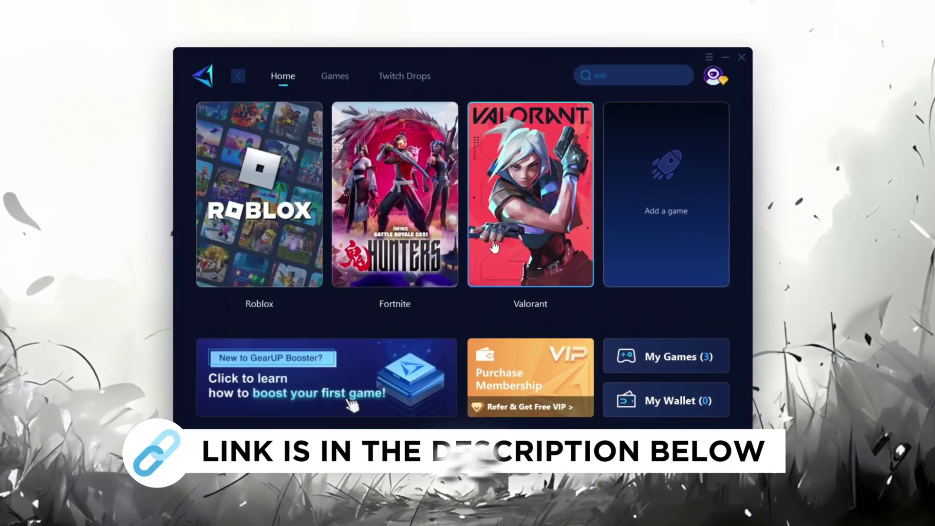
Step: Switch to GearUP Booster, browse the popular games catalogue and start boosting Roblox from the home page
left_click(719, 74)
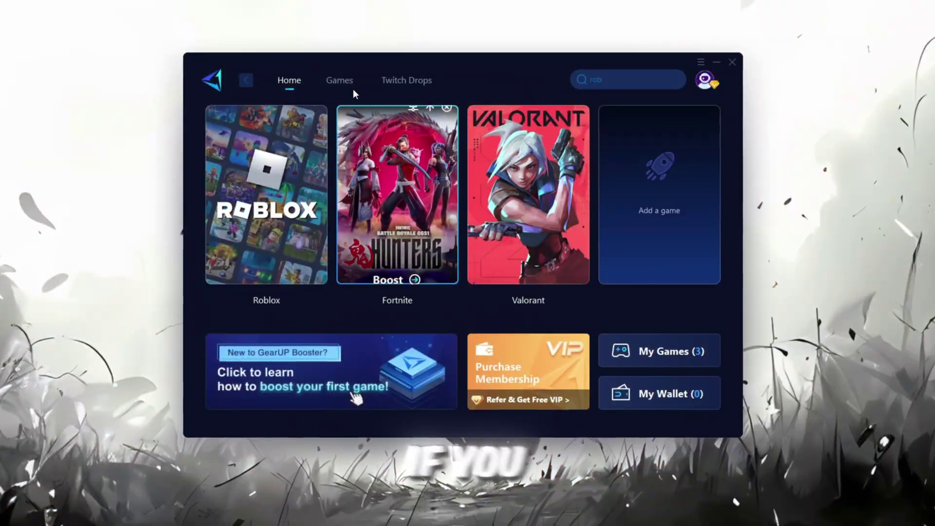
left_click(322, 65)
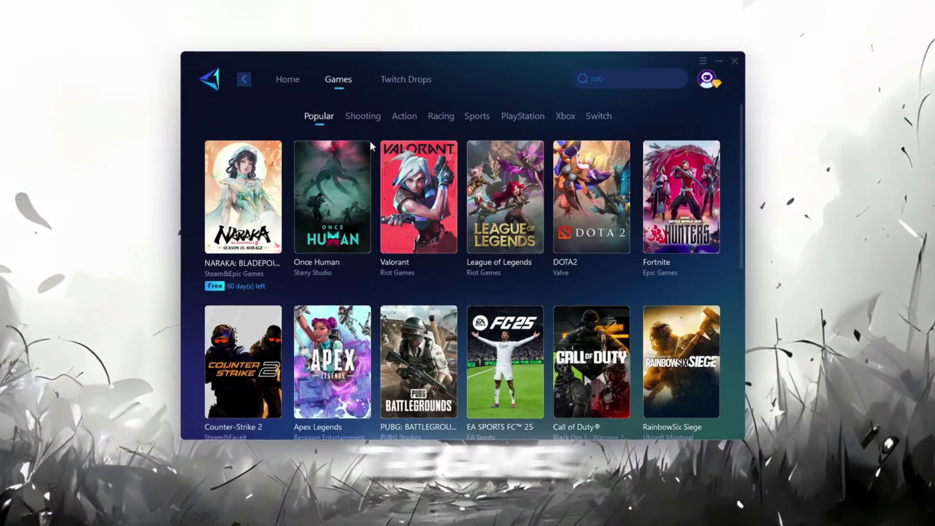
scroll(439, 244, "down", 6)
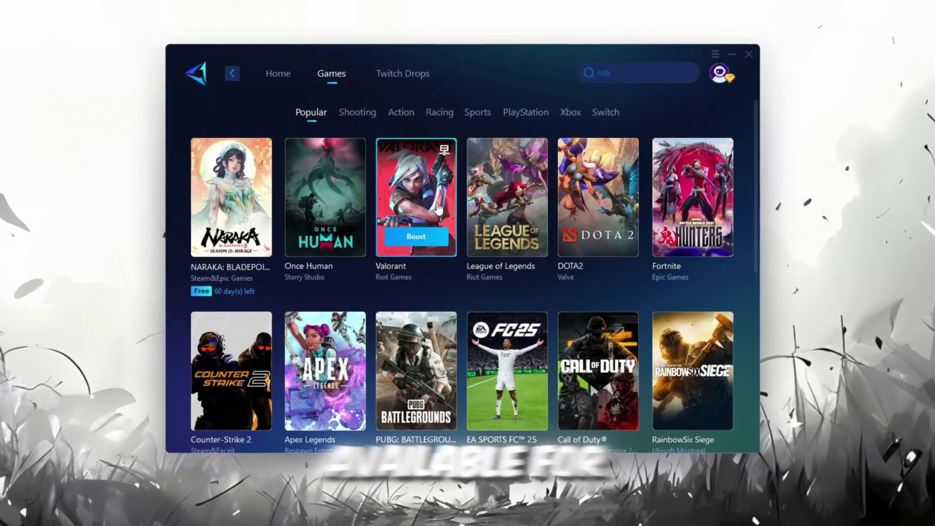
left_click(276, 73)
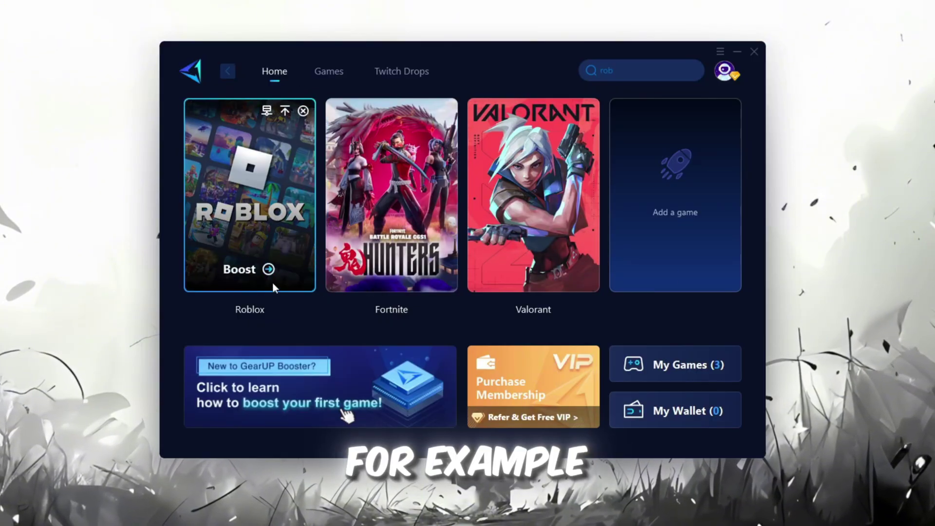
left_click(247, 270)
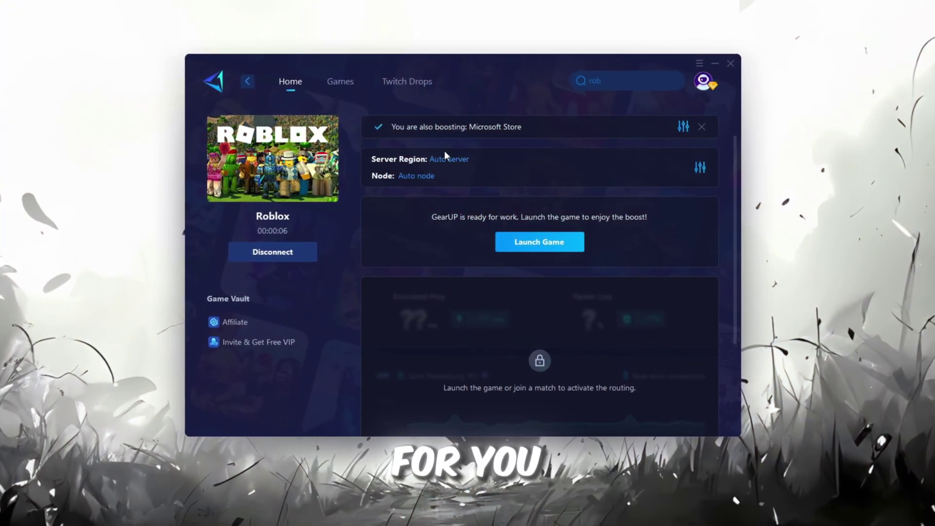
Step: Look through the available game server regions and nodes for the Roblox boost, closing both lists without a selection
left_click(450, 161)
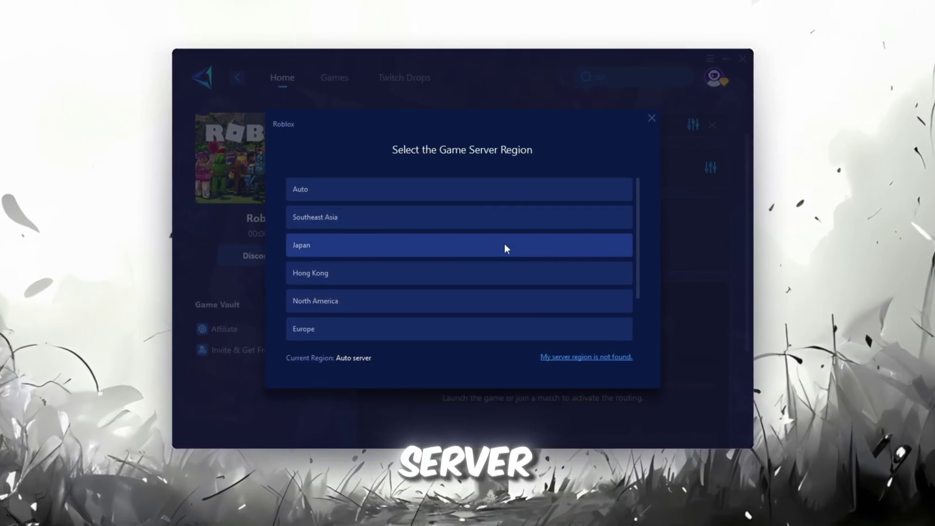
scroll(536, 234, "down", 1)
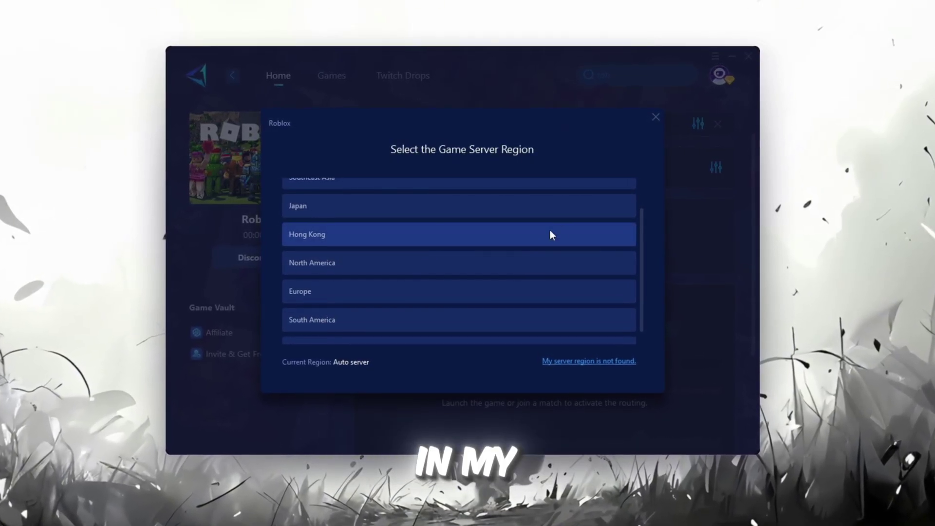
left_click(656, 117)
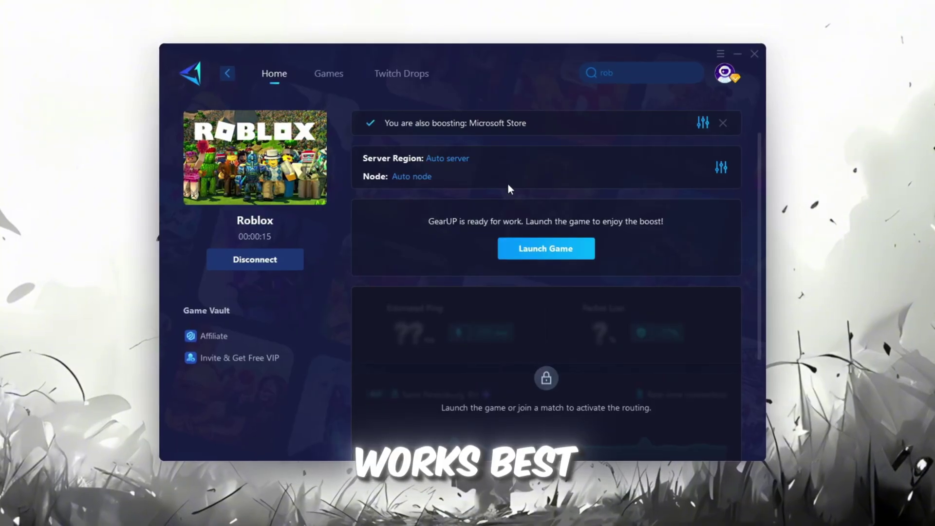
left_click(411, 176)
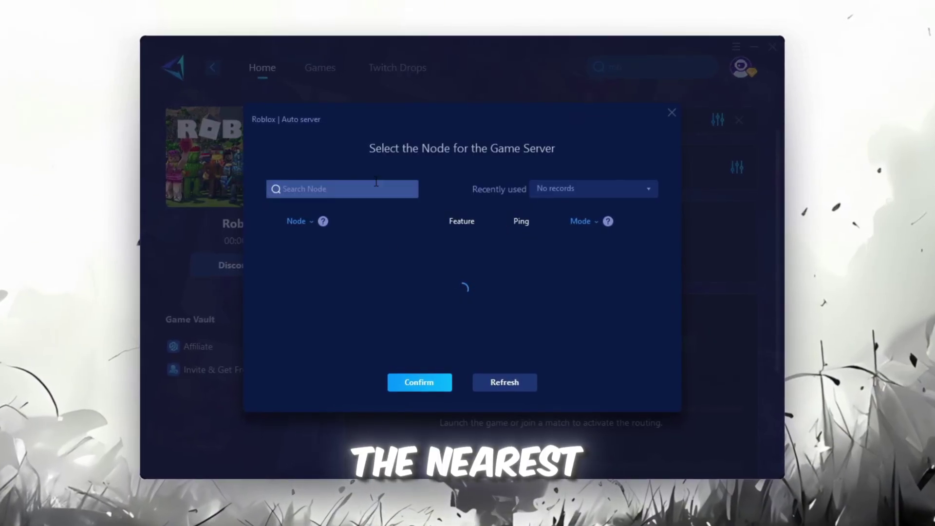
scroll(481, 293, "down", 3)
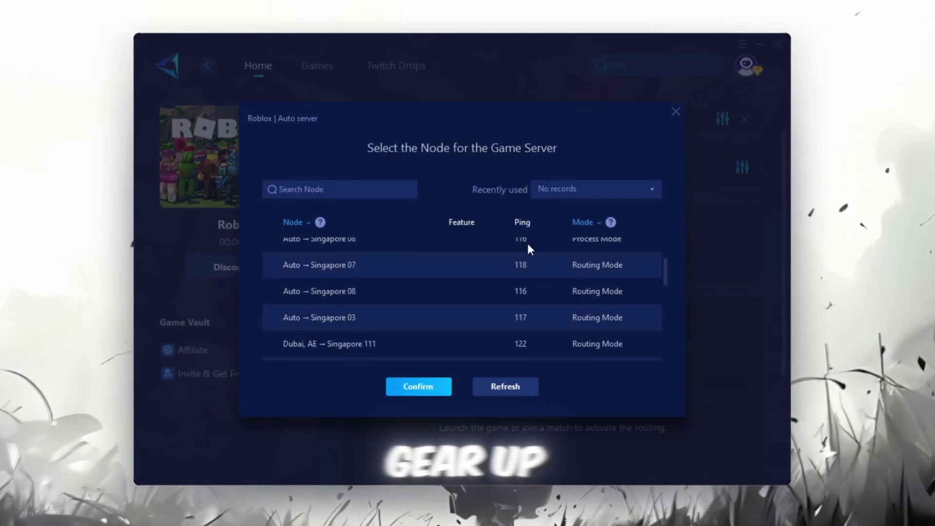
left_click(674, 112)
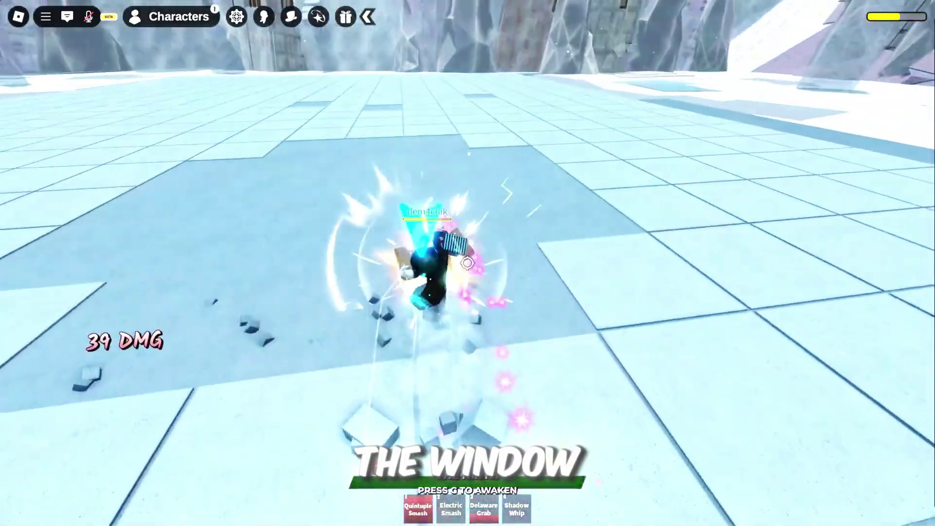
left_click(467, 263)
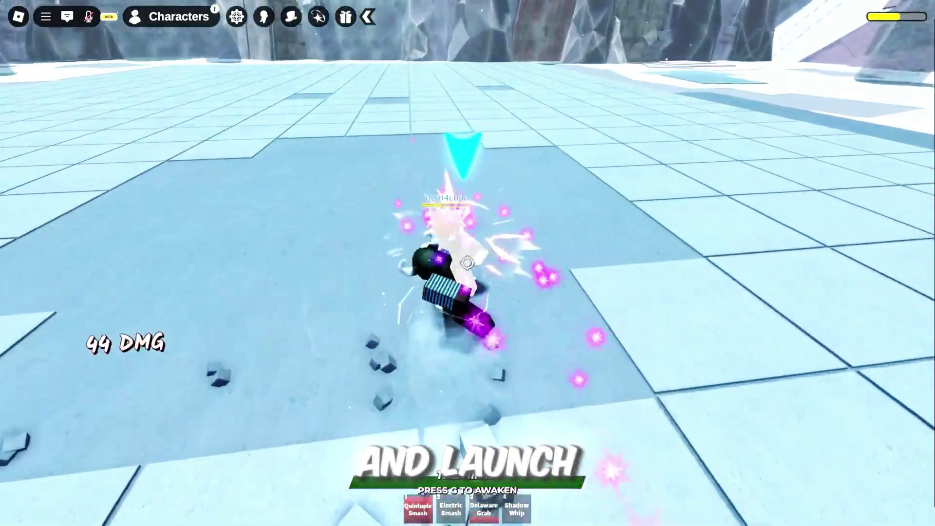
left_click(467, 263)
left_click(467, 263)
left_click(468, 263)
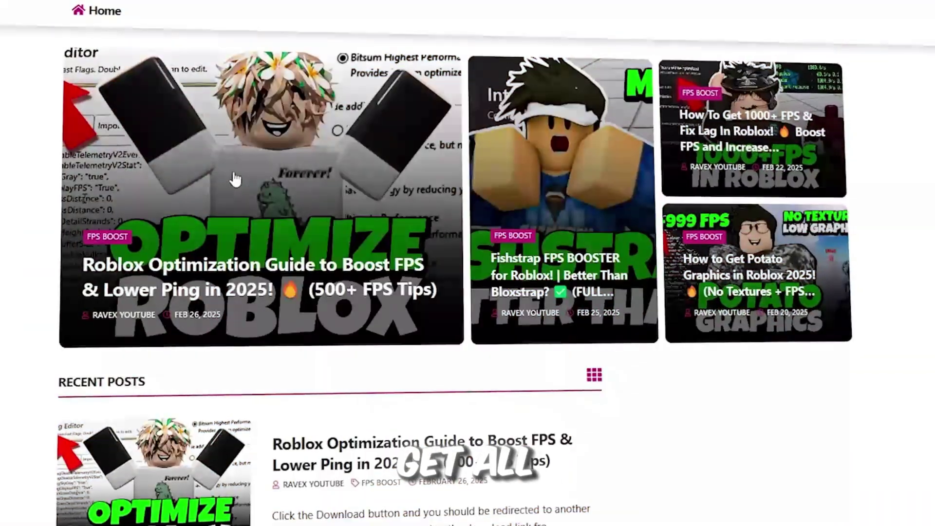
scroll(290, 246, "down", 3)
scroll(321, 263, "down", 10)
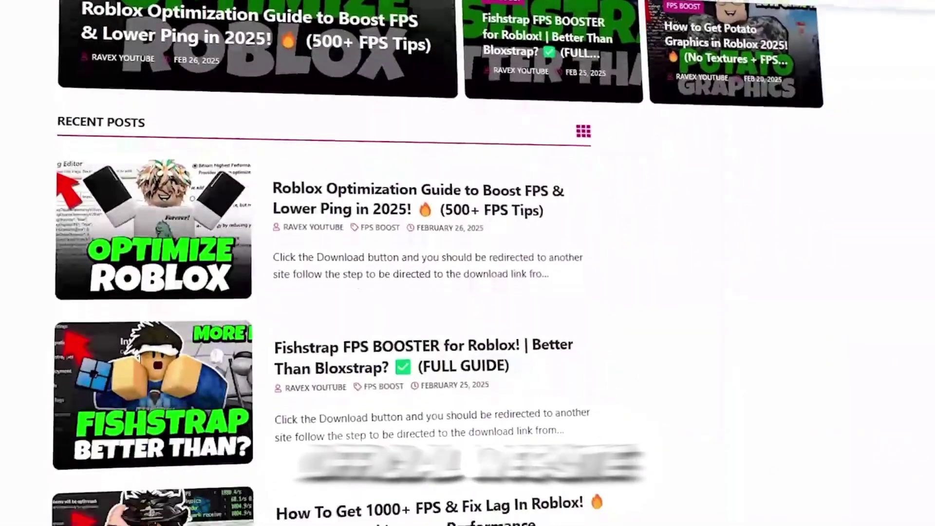
scroll(321, 263, "down", 1)
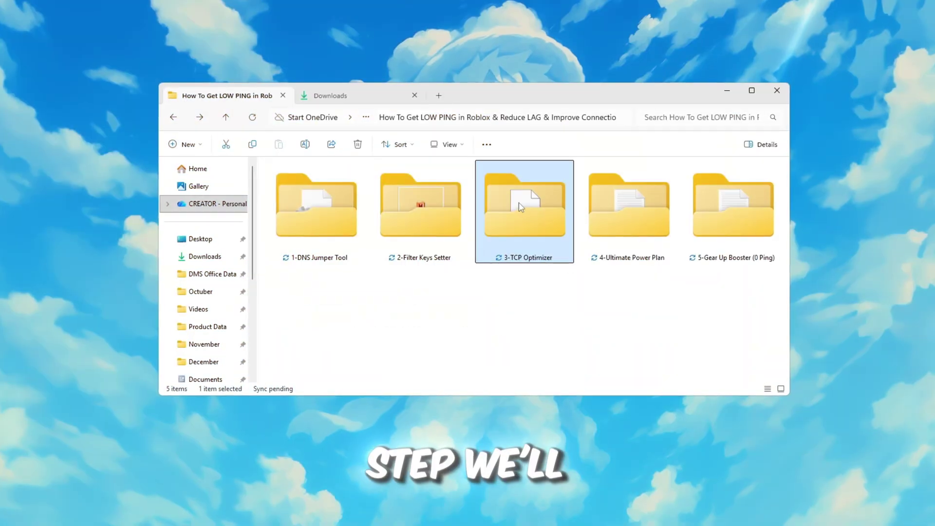
Step: Run TCPOptimizer.exe from the 3-TCP Optimizer folder as administrator and reposition its window
double_click(520, 206)
left_click(312, 259)
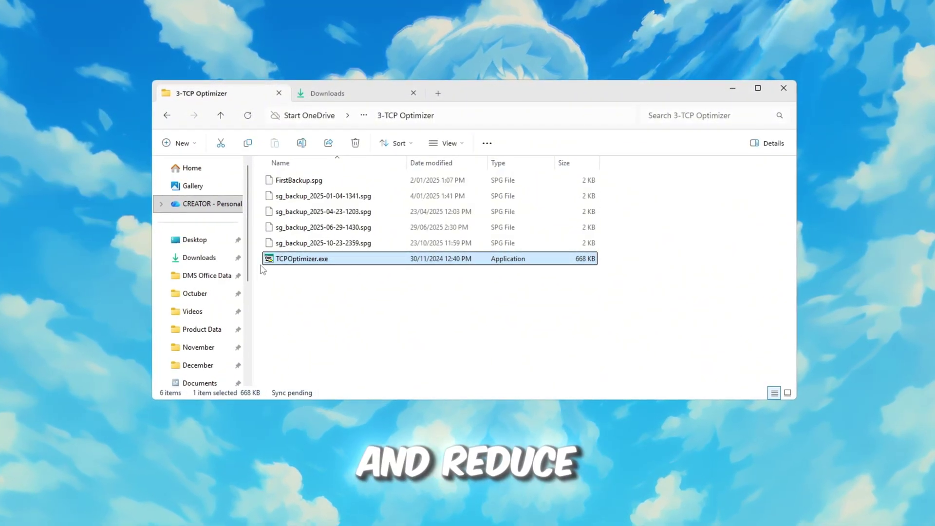
right_click(348, 278)
left_click(404, 280)
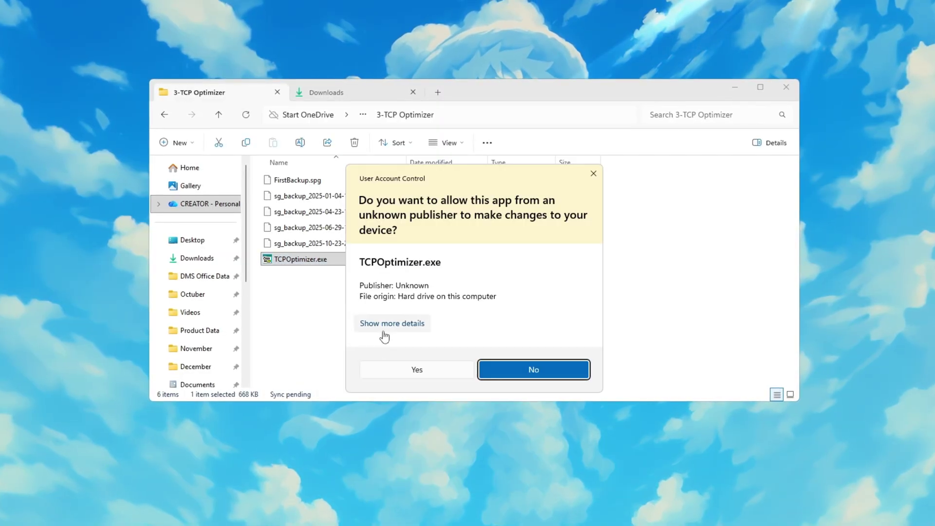
left_click(418, 370)
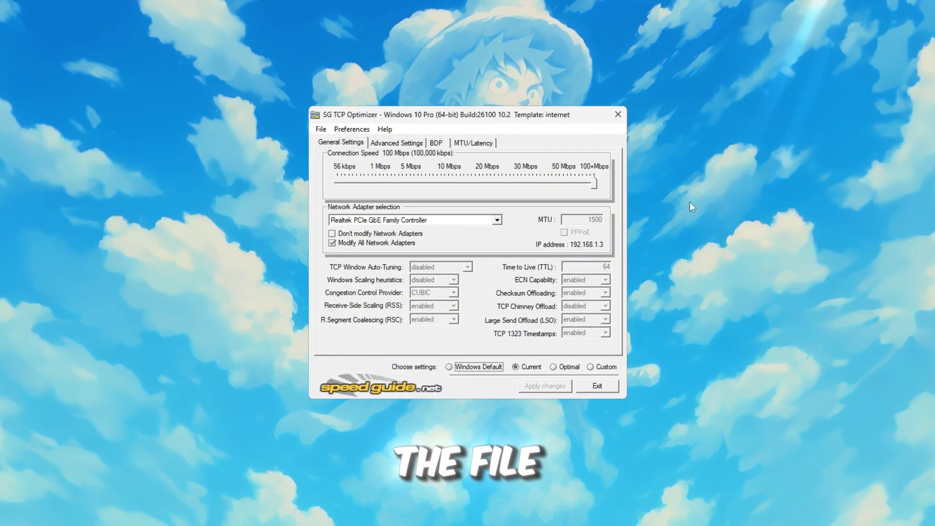
left_click_drag(496, 119, 497, 88)
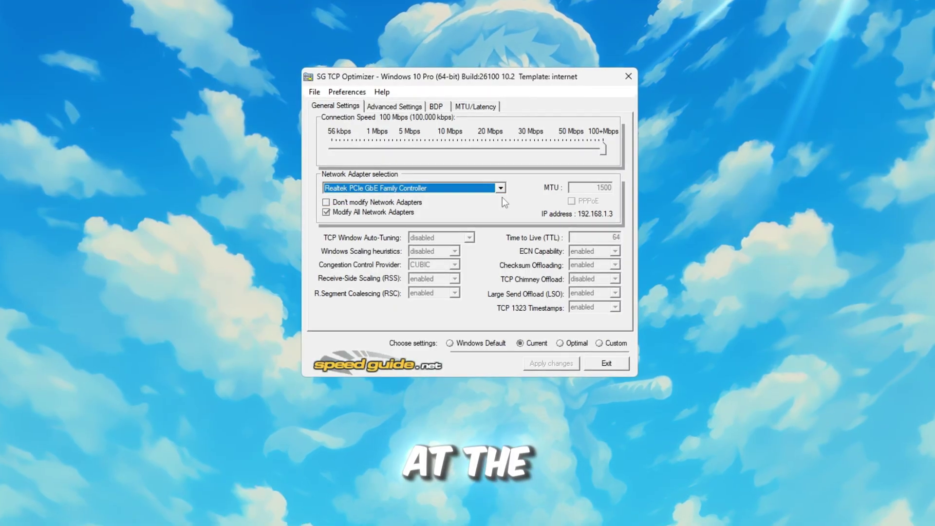
Step: Use custom general settings with scaling heuristics, Checksum Offloading, TCP Chimney Offload and Large Send Offload disabled, CUBIC congestion control and TCP 1323 Timestamps enabled
left_click(616, 344)
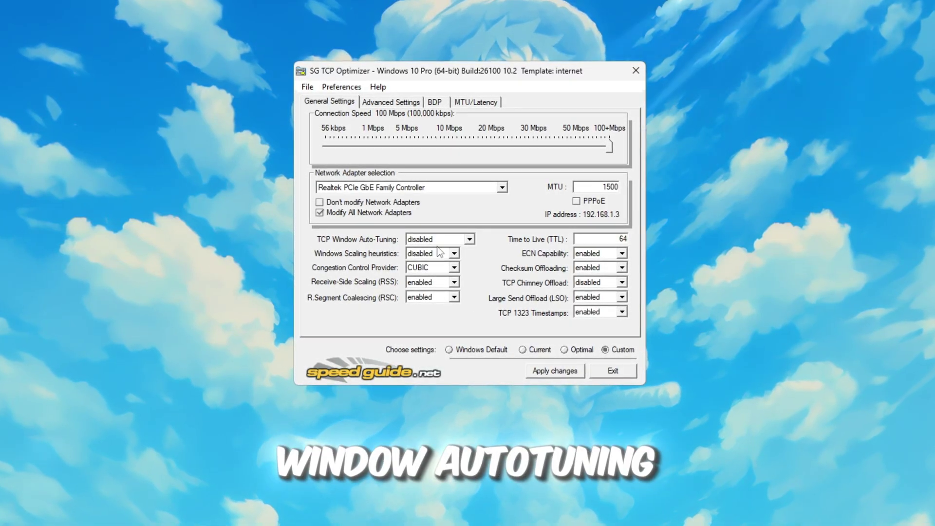
left_click(436, 250)
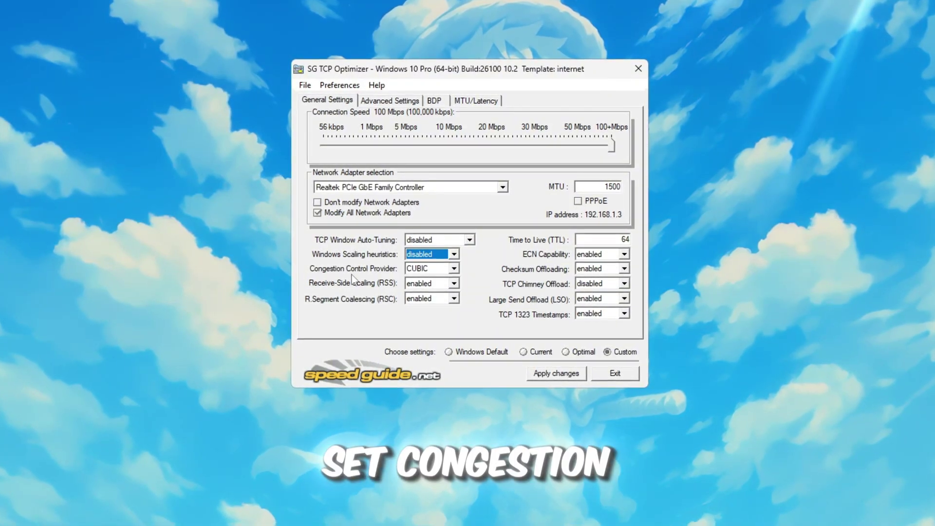
left_click(433, 273)
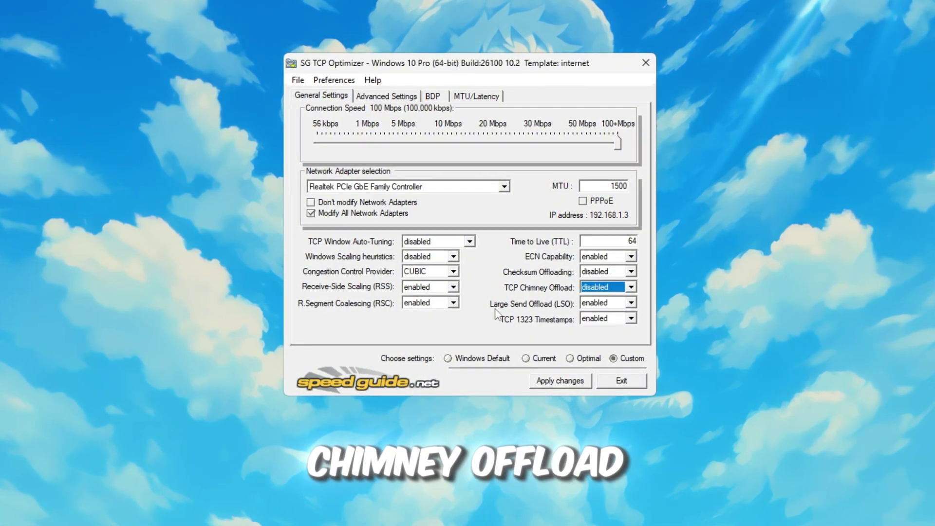
left_click(607, 304)
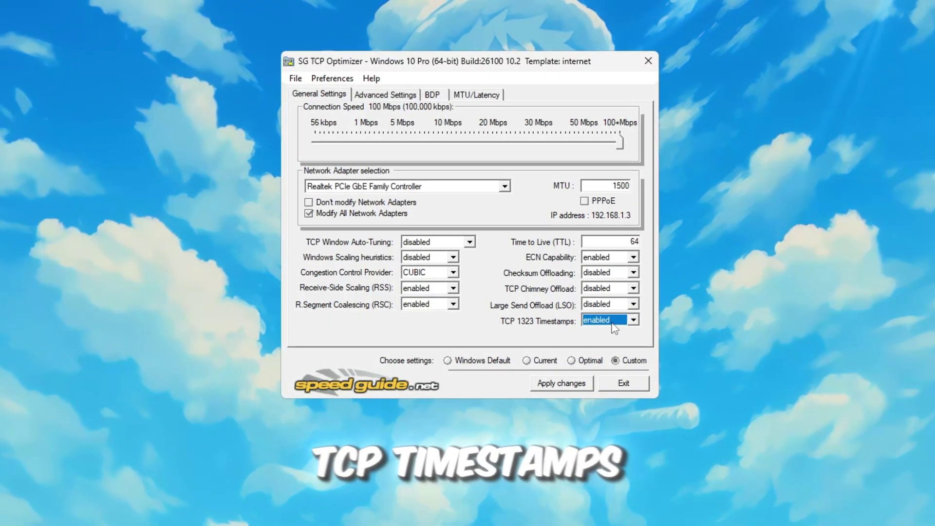
Step: In the advanced settings, set the host resolution priorities to LocalPriority 4, HostPriority 5, DnsPriority 6 and NetbtPriority 7
left_click(402, 94)
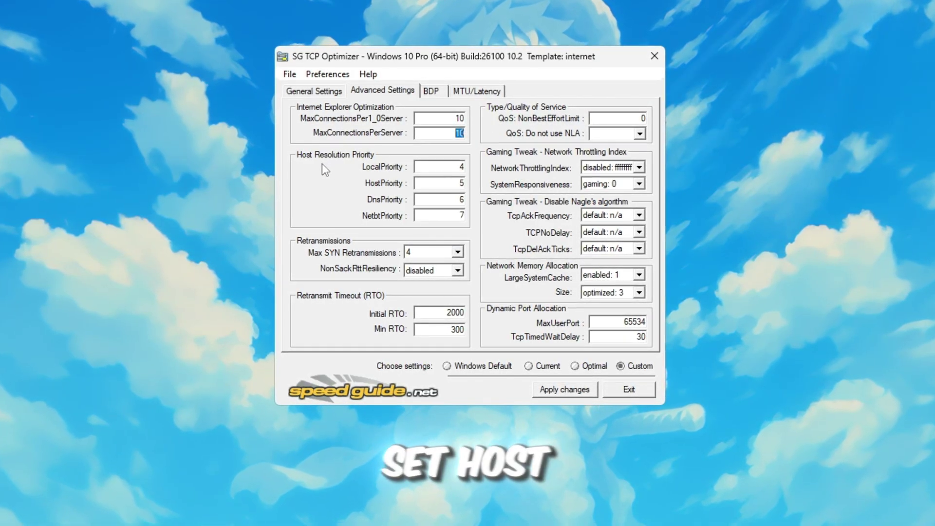
left_click(457, 168)
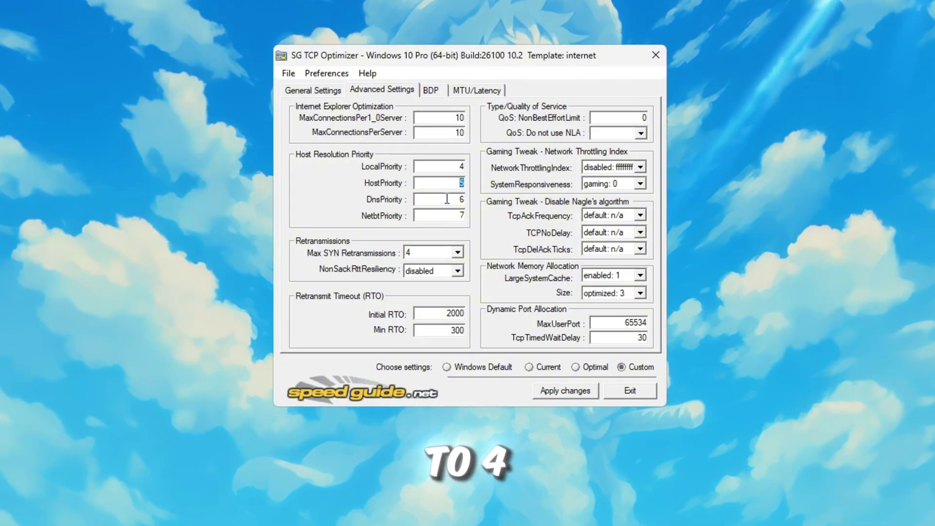
type("6")
key("Tab")
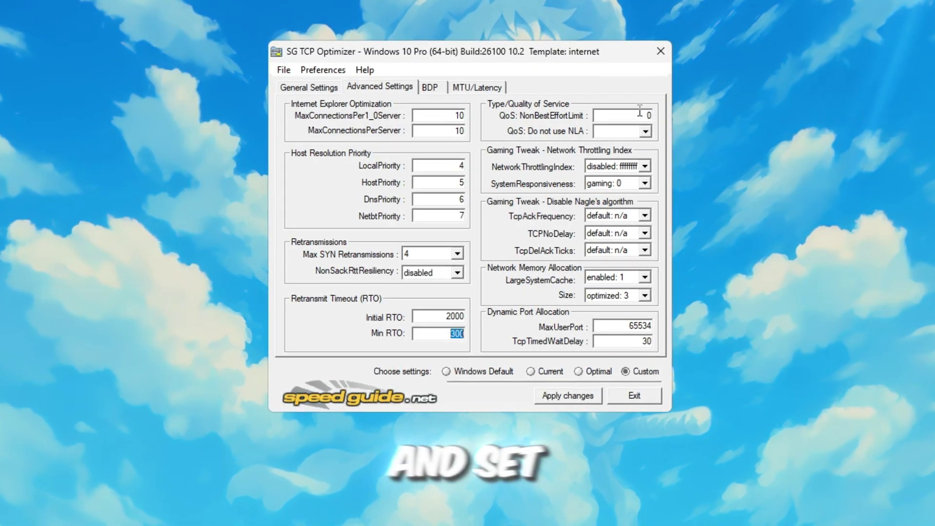
Step: Set NetworkThrottlingIndex to disabled: ffffffff, SystemResponsiveness to gaming: 0 and LargeSystemCache to enabled: 1
left_click(641, 170)
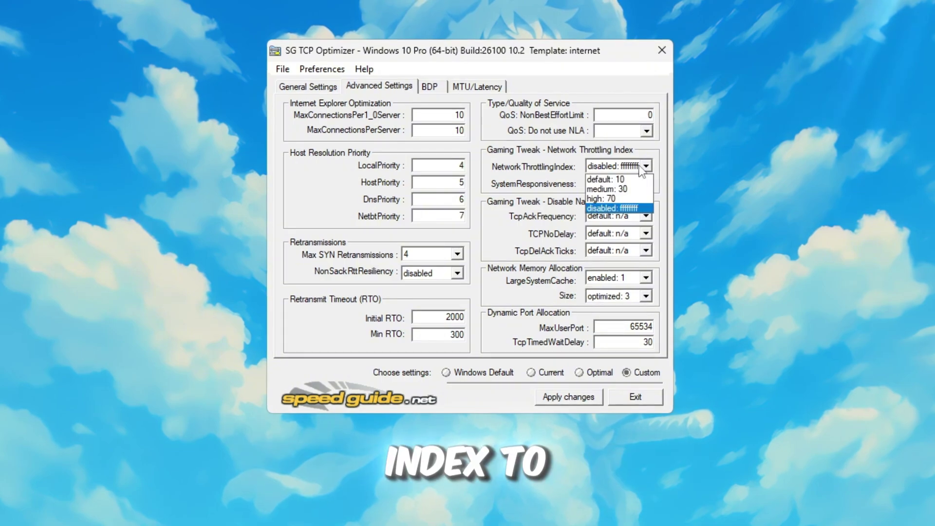
left_click(633, 170)
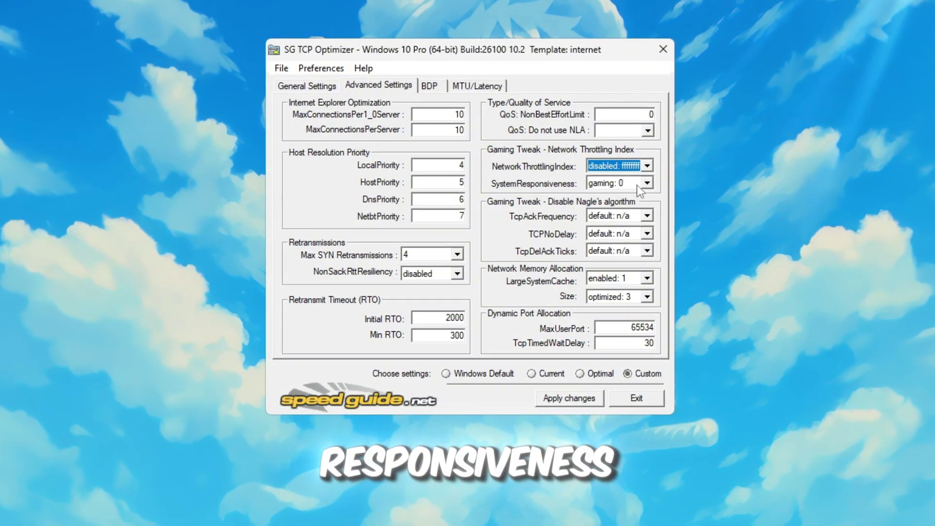
left_click(638, 185)
left_click(633, 194)
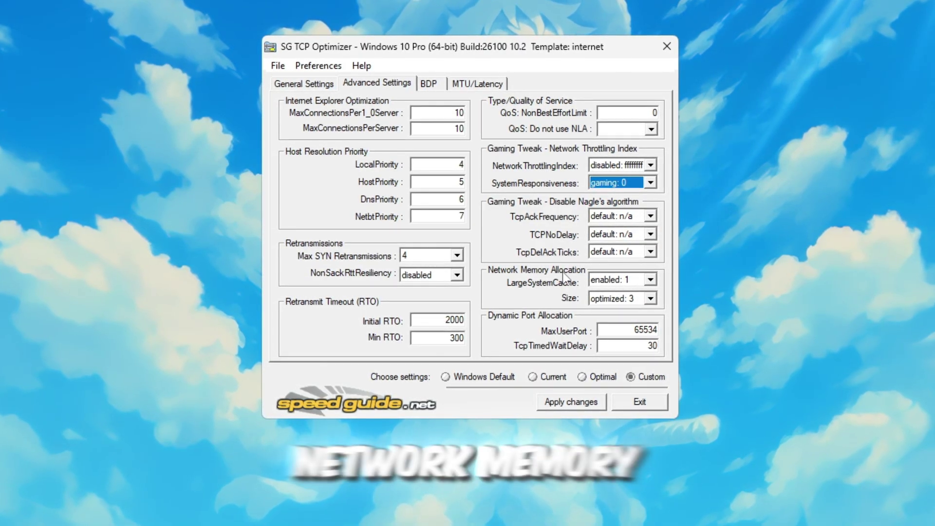
left_click(615, 280)
left_click(612, 303)
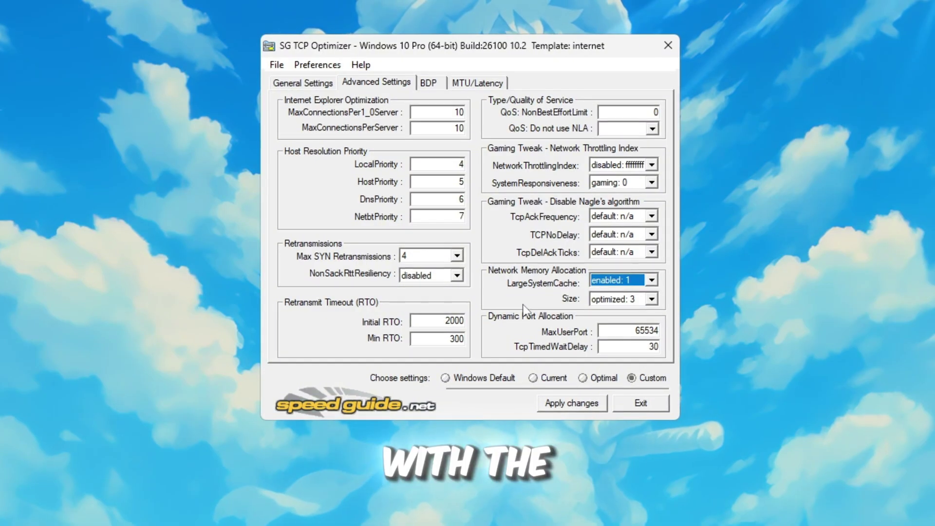
Step: Keep the network memory Size at optimized: 3, MaxUserPort at 65534 and TcpTimedWaitDelay at 30
left_click(627, 299)
left_click(653, 300)
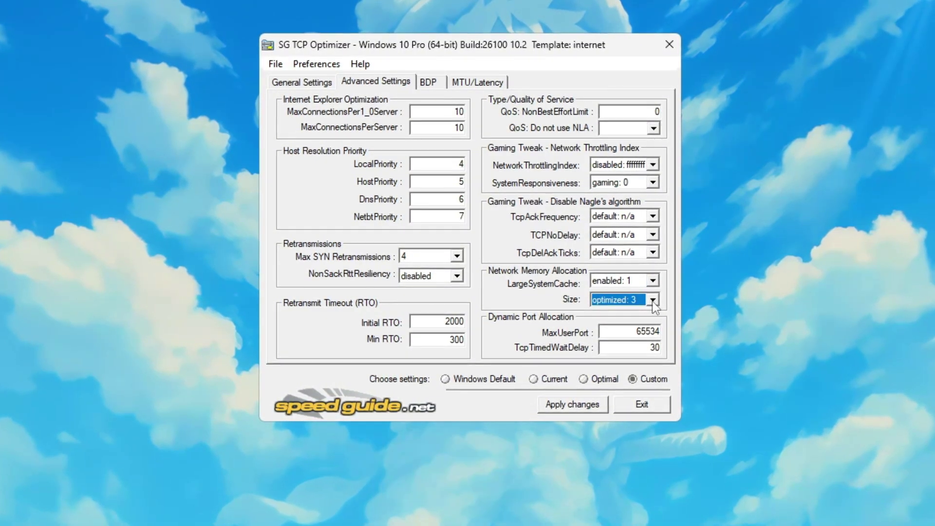
left_click(638, 332)
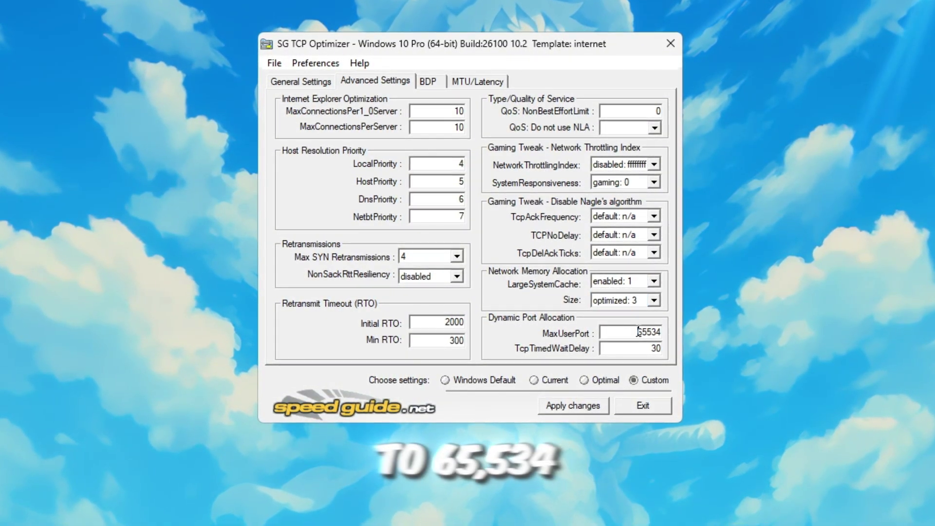
double_click(639, 332)
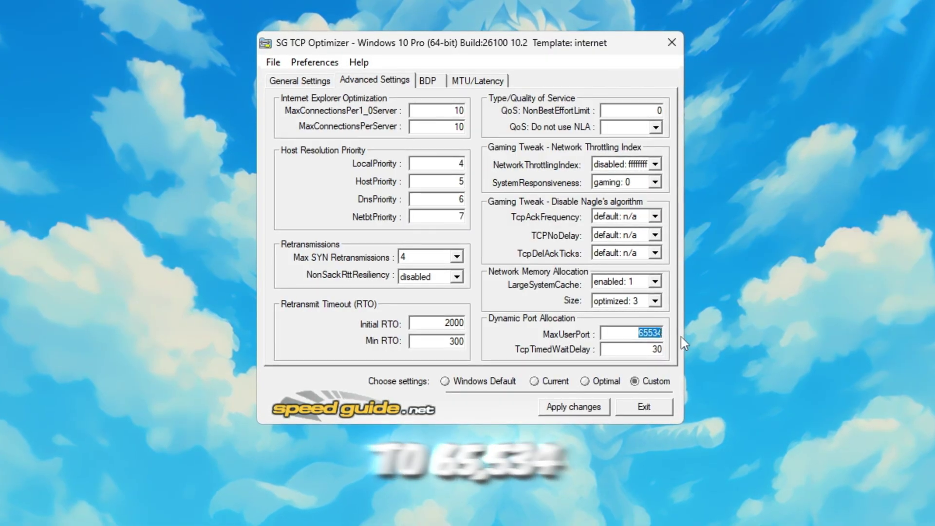
double_click(656, 354)
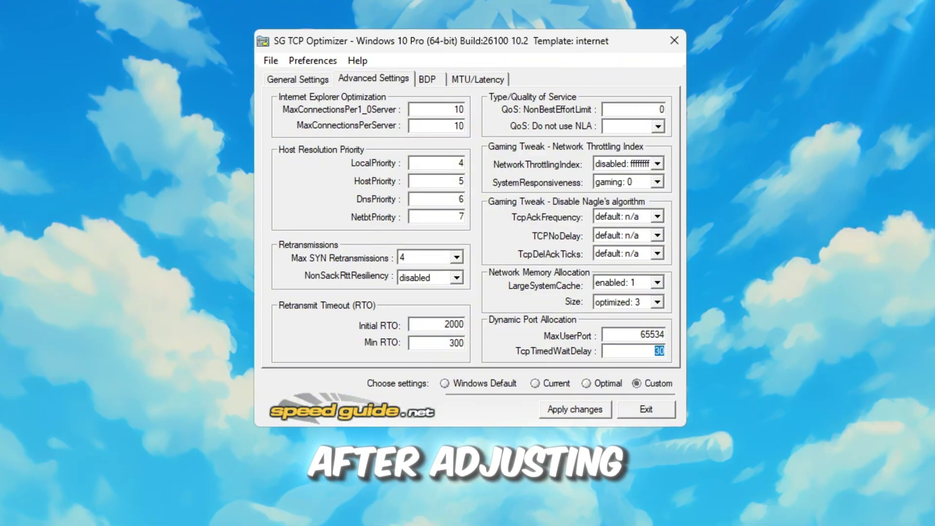
Step: Start applying the TCP Optimizer changes with Backup enabled and look through the list of values
left_click(588, 415)
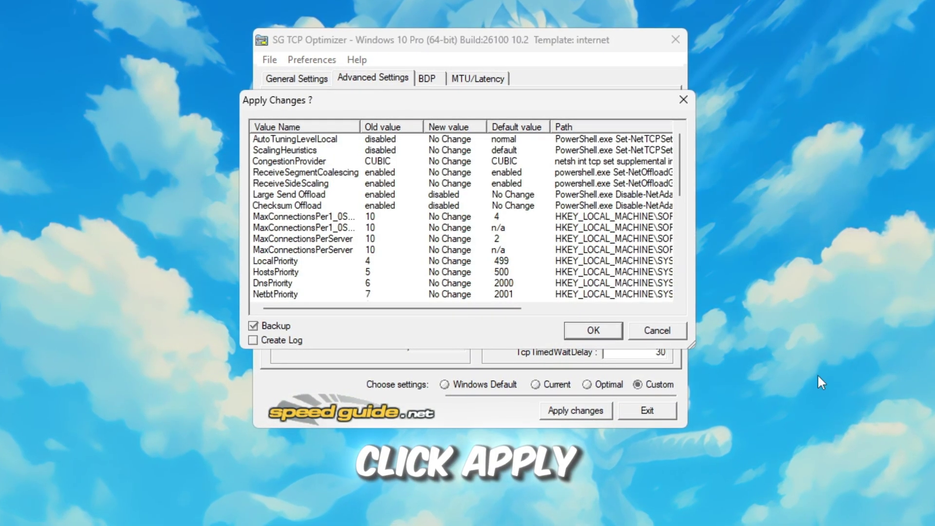
left_click(274, 327)
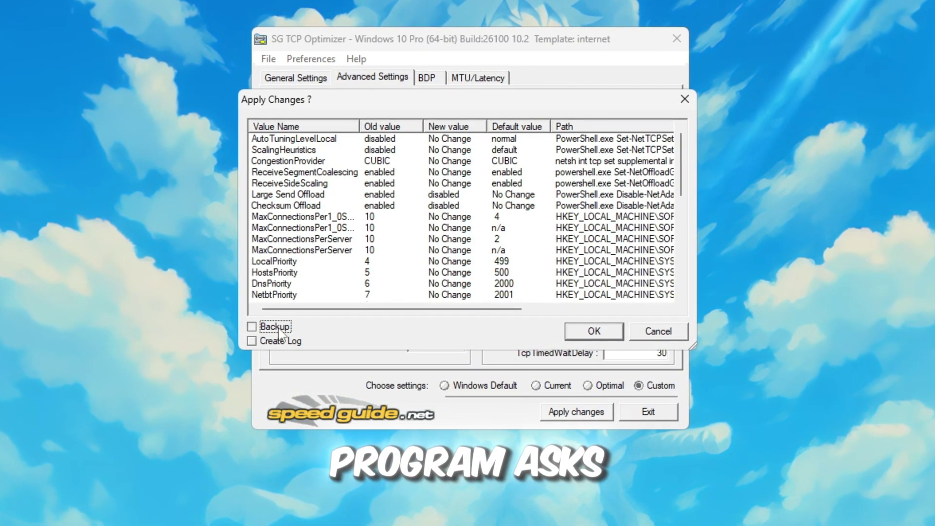
left_click(274, 327)
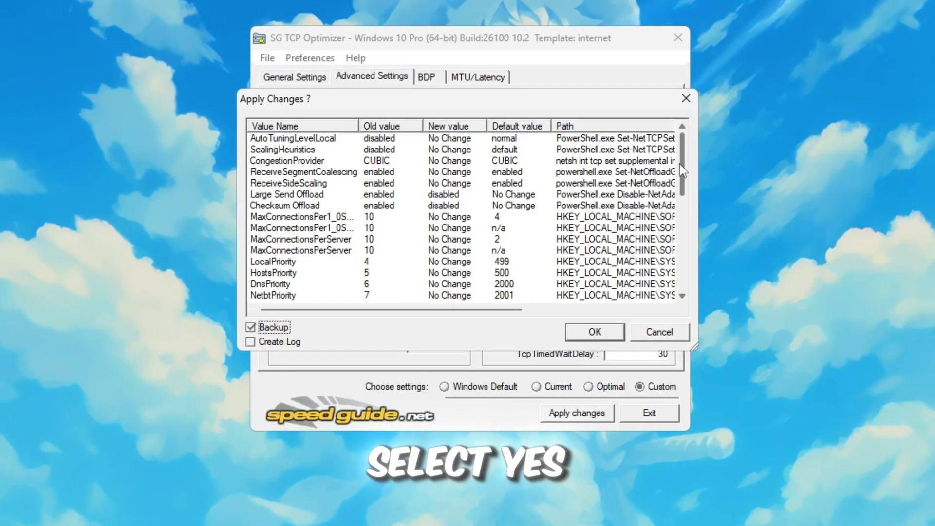
left_click_drag(683, 168, 685, 260)
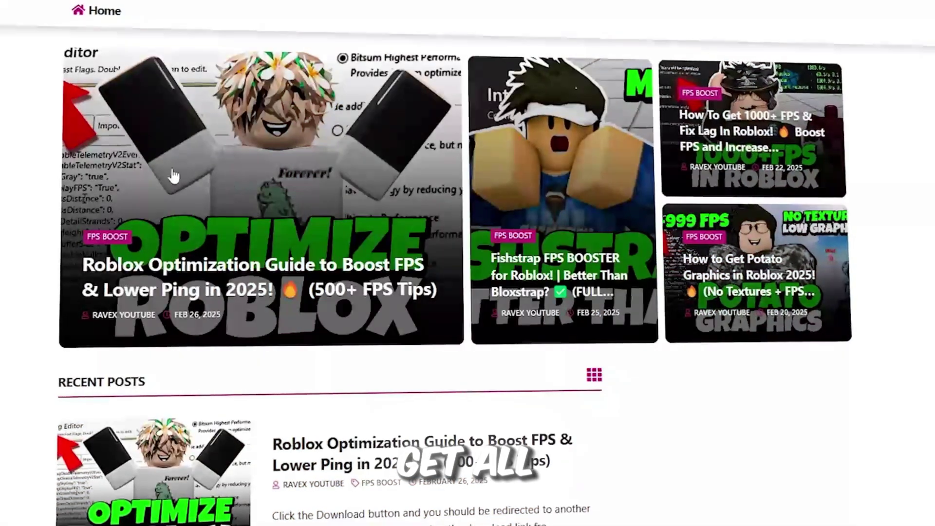
scroll(468, 263, "down", 10)
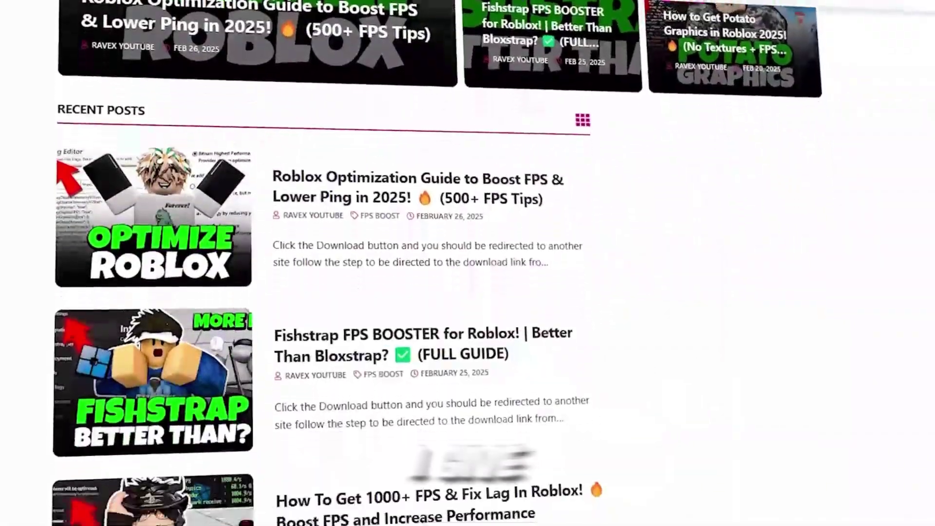
scroll(468, 264, "down", 4)
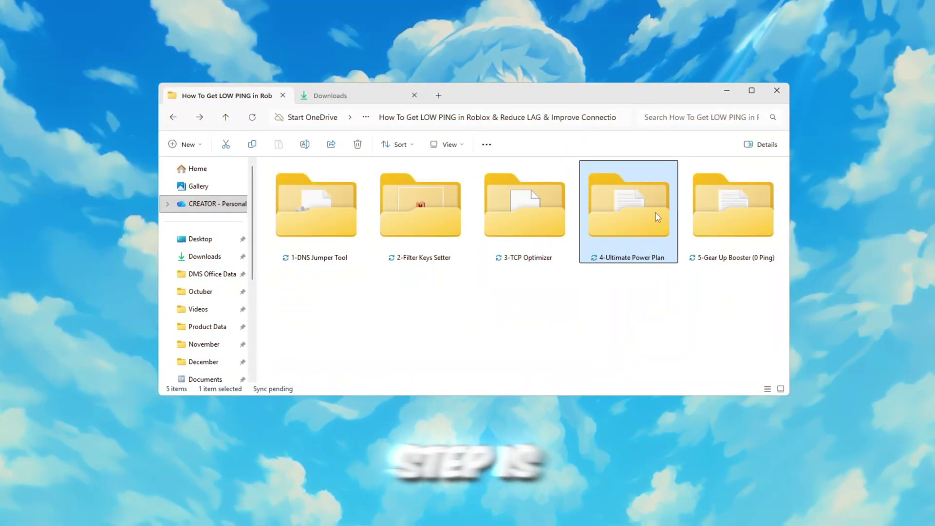
Step: Open the command text file from the 4-Ultimate Power Plan folder and check the available power plans in Power Options
double_click(656, 213)
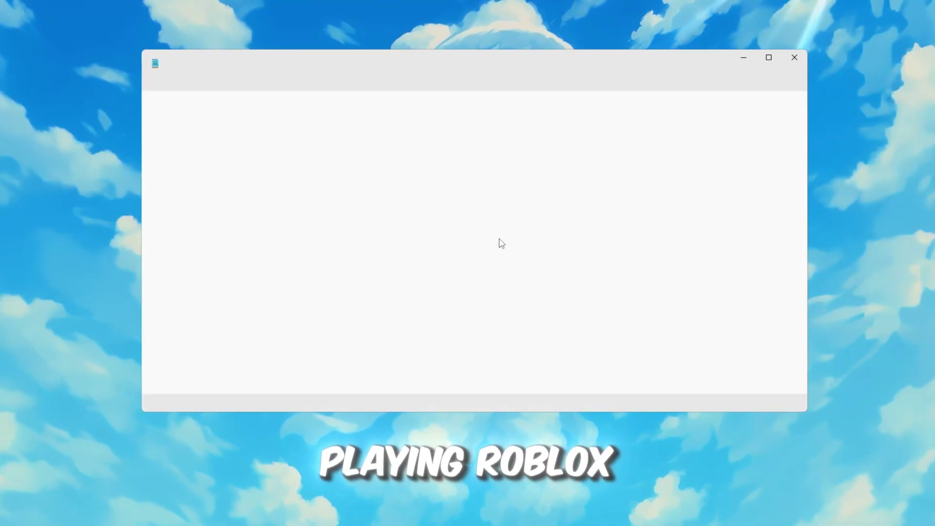
key("super")
type("Choose")
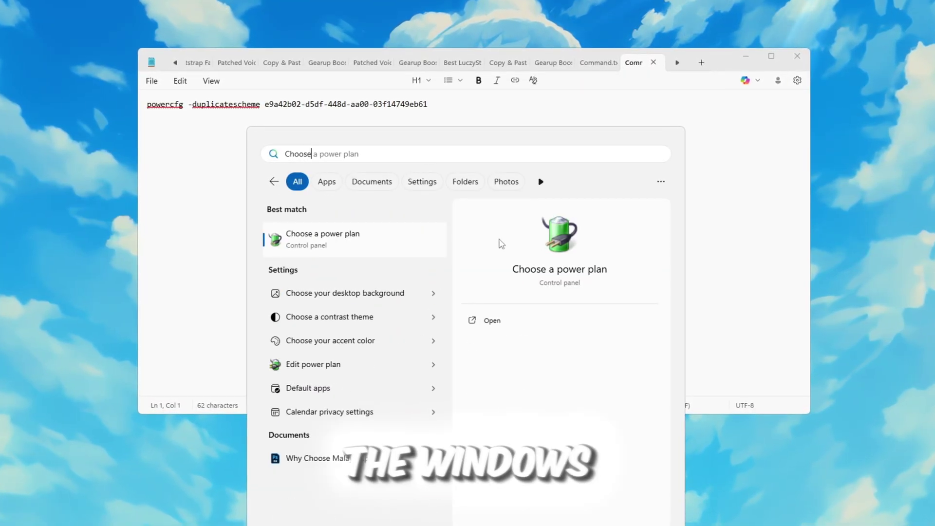
key("Return")
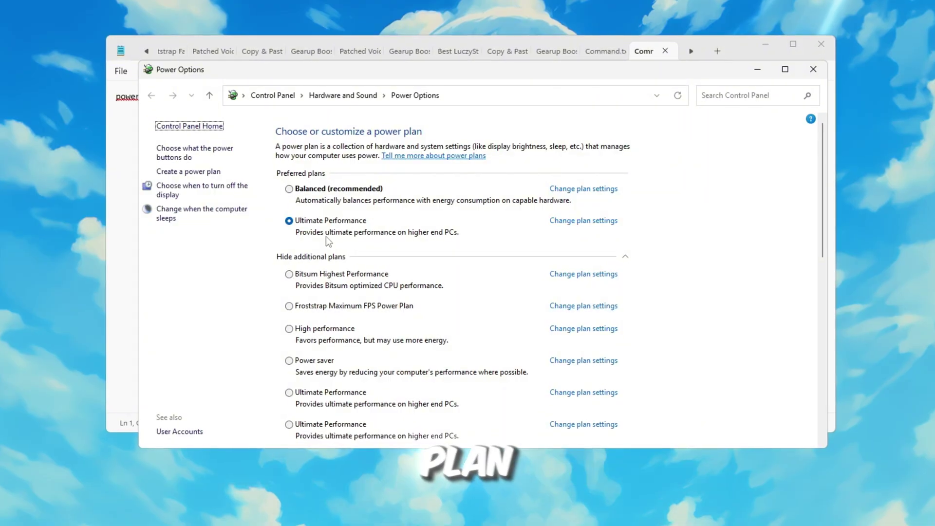
left_click(757, 69)
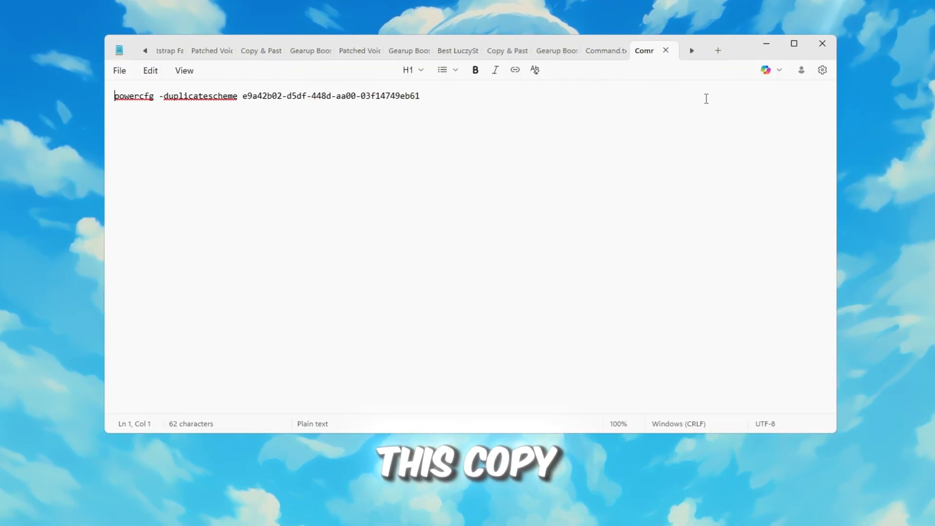
Step: Copy the entire powercfg command from the text file and open Command Prompt as administrator
right_click(269, 97)
left_click(338, 119)
key("super")
type("CMD")
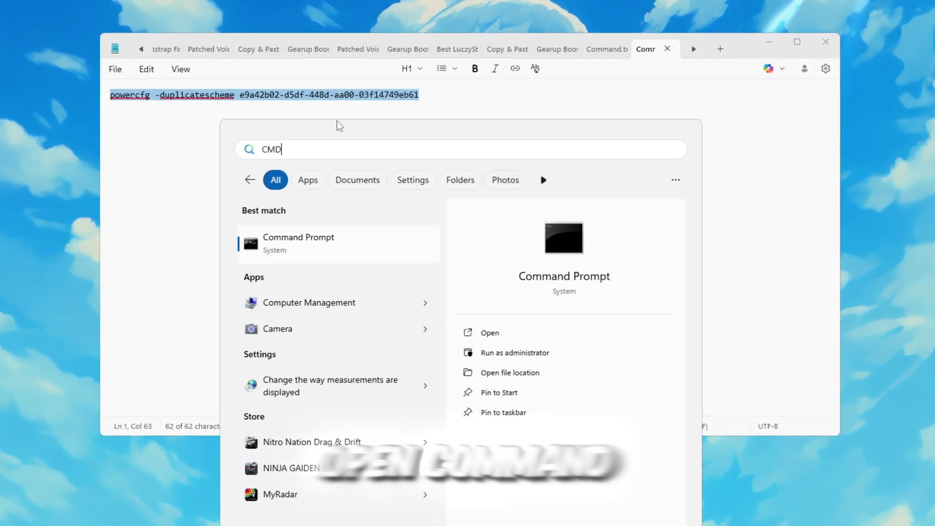
left_click(487, 353)
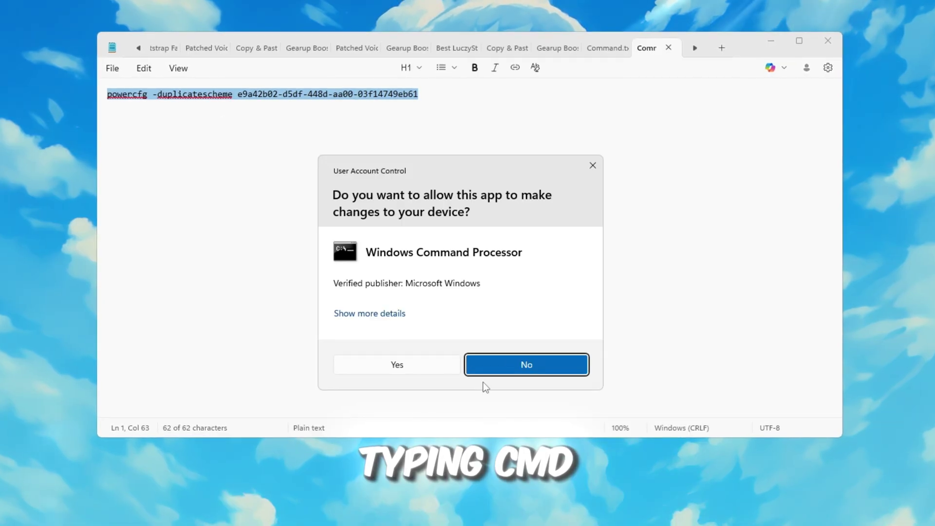
left_click(397, 373)
Step: Reposition the Command Prompt window and run powercfg -duplicatescheme e9a42b02-d5df-448d-aa00-03f14749eb61
left_click_drag(276, 100, 363, 100)
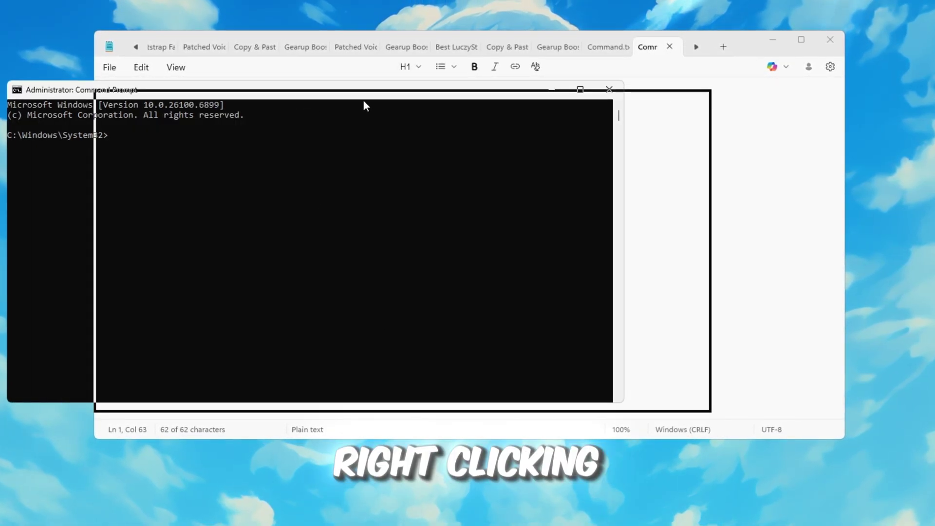
type("powercfg -duplicatescheme e9a42b02-d5df-448d-aa00-03f14749eb61")
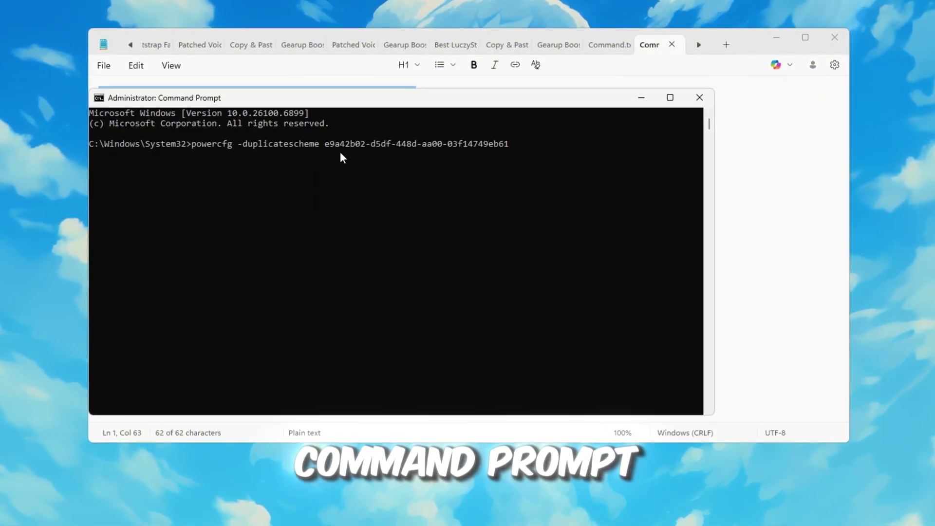
key("Return")
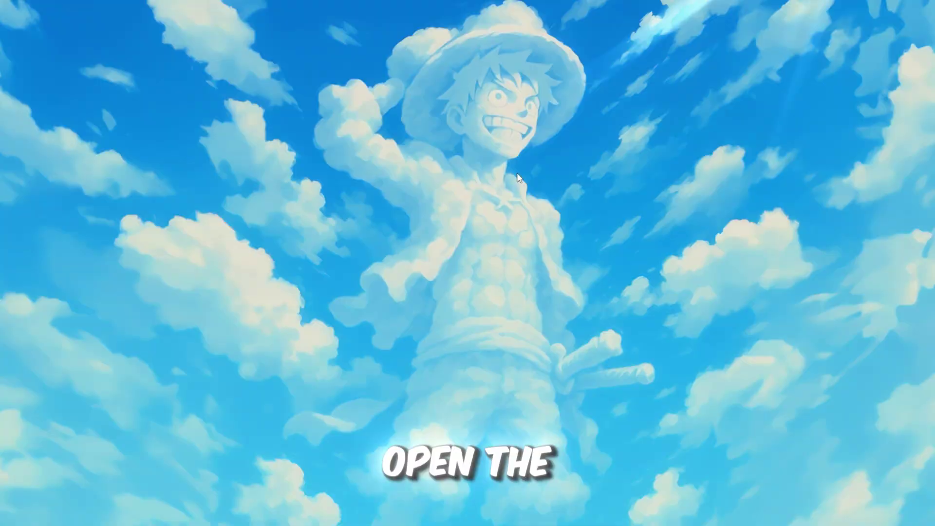
Step: Search Windows for Game Mode Settings and open the Game Mode page
key("super")
type("Game Mode Settings")
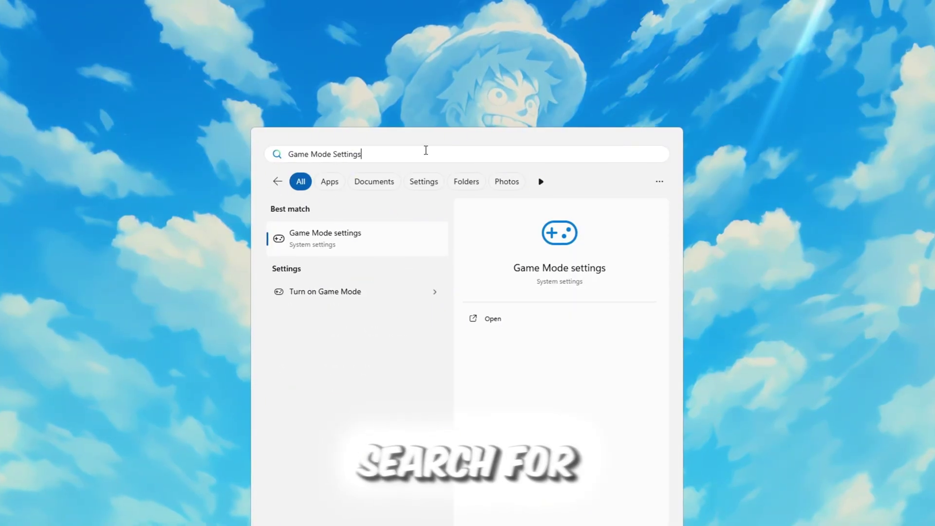
key("Return")
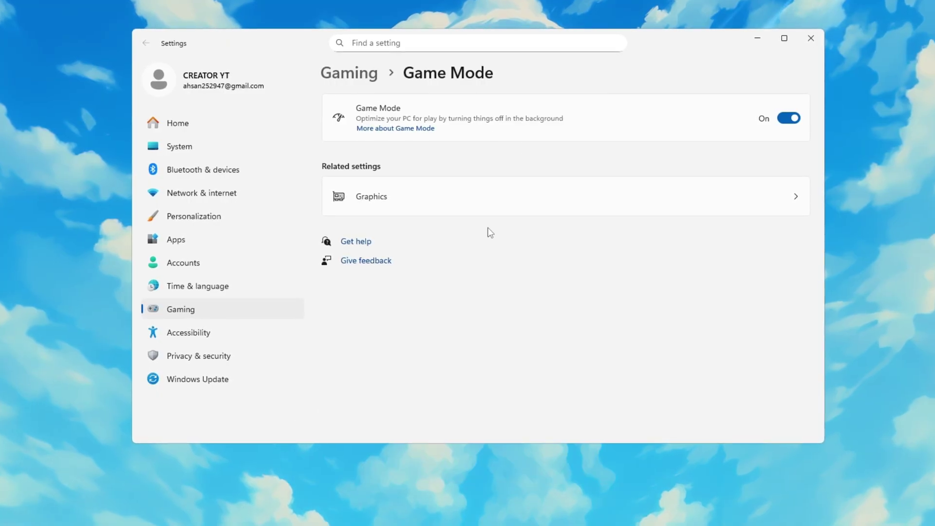
Step: Go to the related Graphics settings and expand the RobloxPlayerBeta.exe entry in the custom application list
left_click(507, 205)
scroll(584, 258, "down", 3)
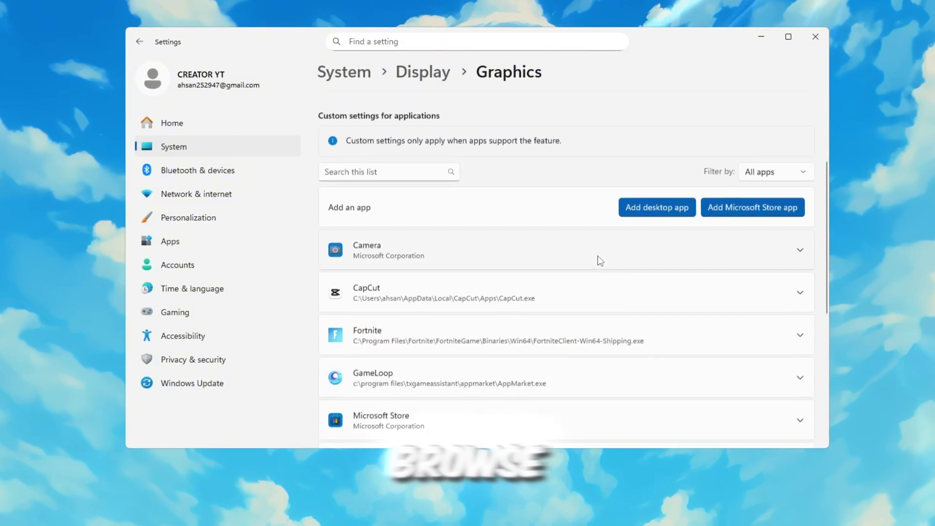
scroll(555, 204, "down", 1)
scroll(587, 286, "down", 5)
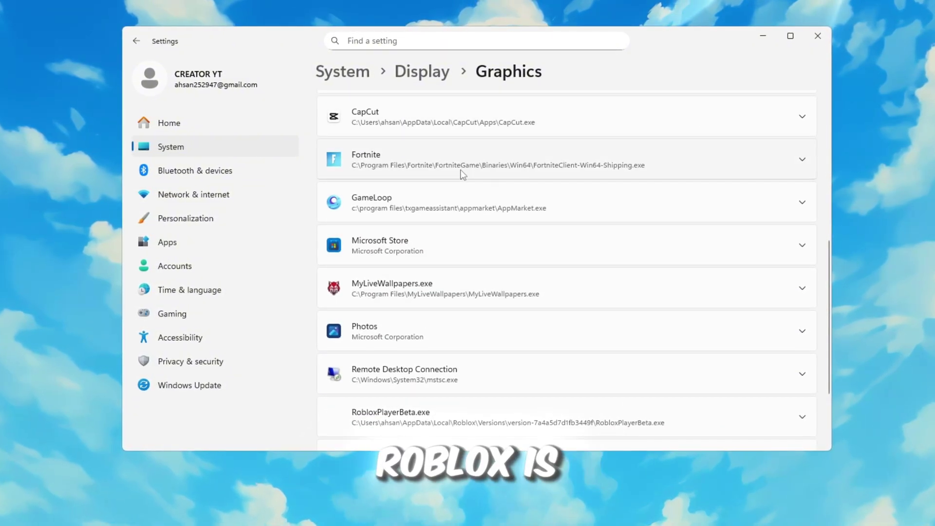
scroll(443, 227, "down", 3)
left_click(441, 363)
scroll(429, 341, "down", 3)
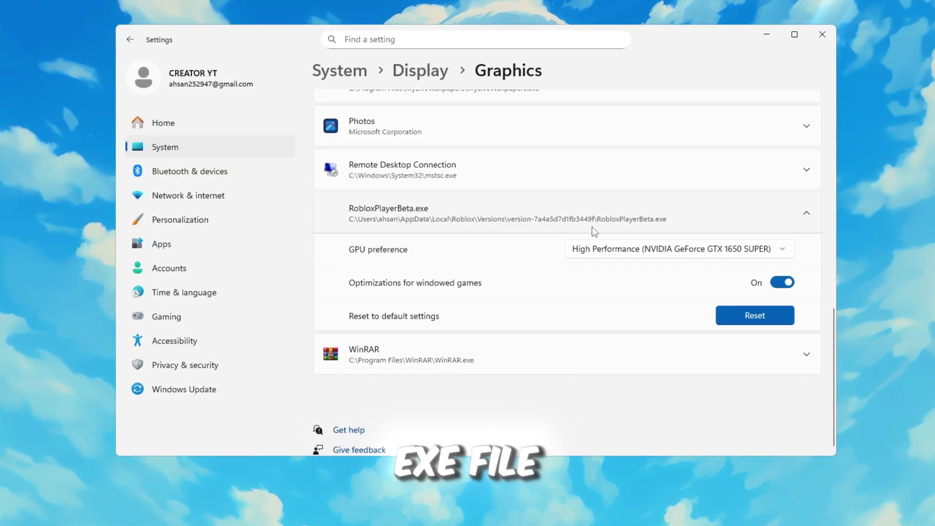
Step: Set the GPU preference for RobloxPlayerBeta.exe to High Performance (NVIDIA GeForce GTX 1650 SUPER)
left_click(632, 251)
left_click(631, 251)
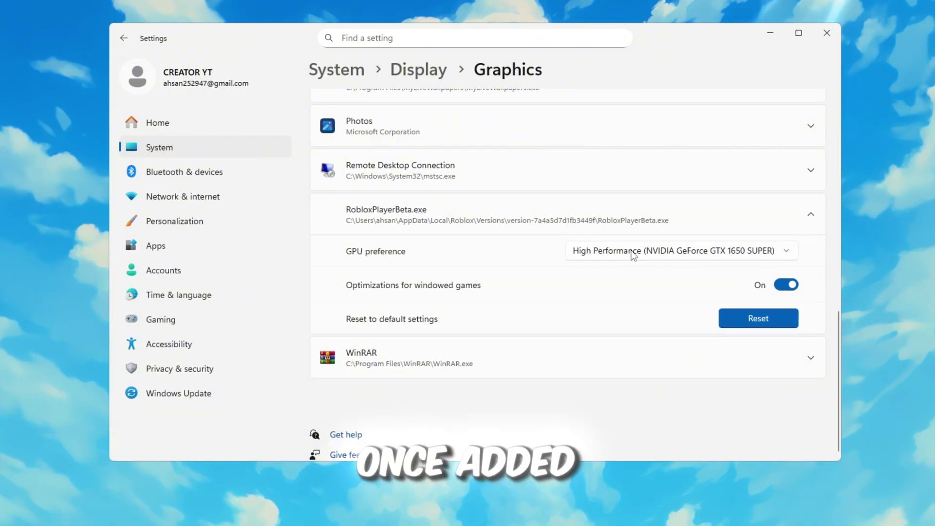
left_click(669, 251)
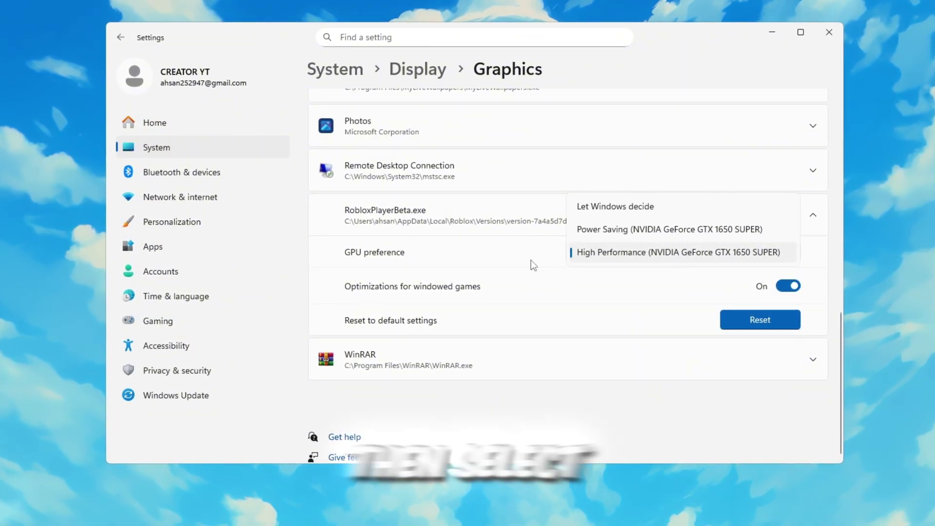